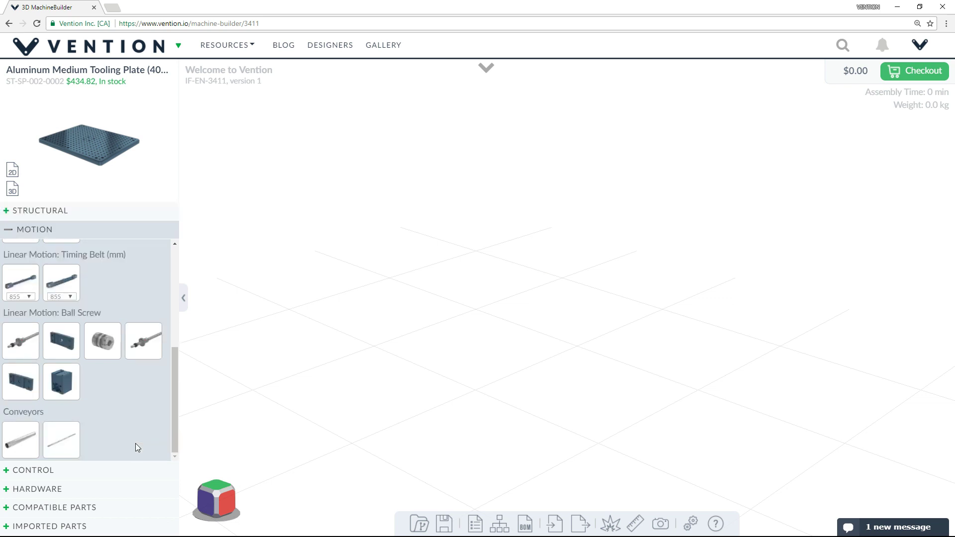
# Switch the parts library past Control to Hardware, showing handles, clamps, bumpers and feet.
pyautogui.scroll(4, 133, 416)
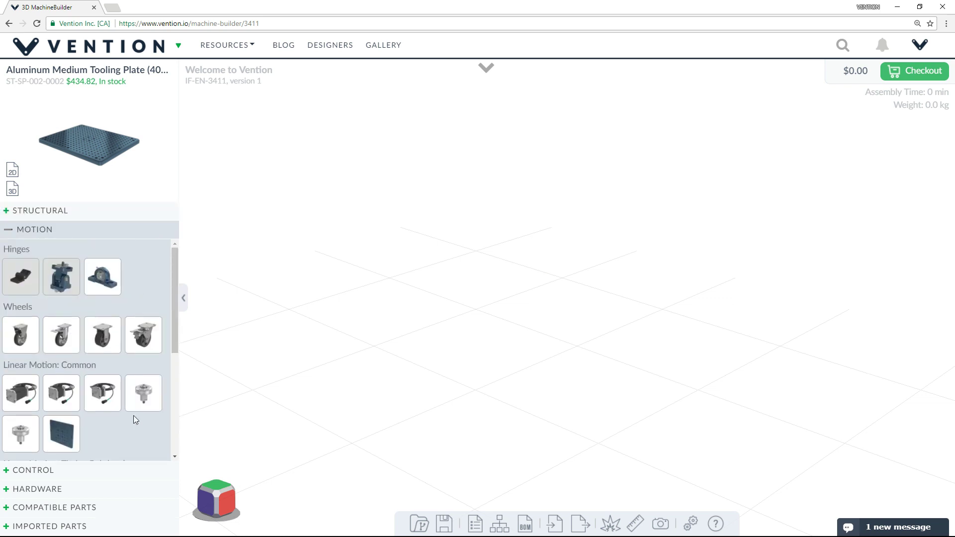
pyautogui.scroll(-4, 134, 416)
pyautogui.click(127, 469)
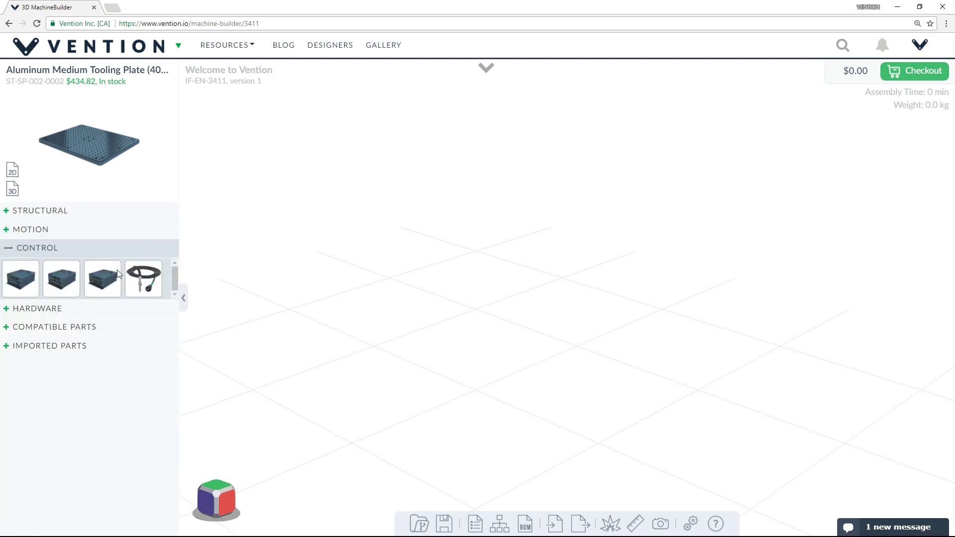
pyautogui.click(128, 309)
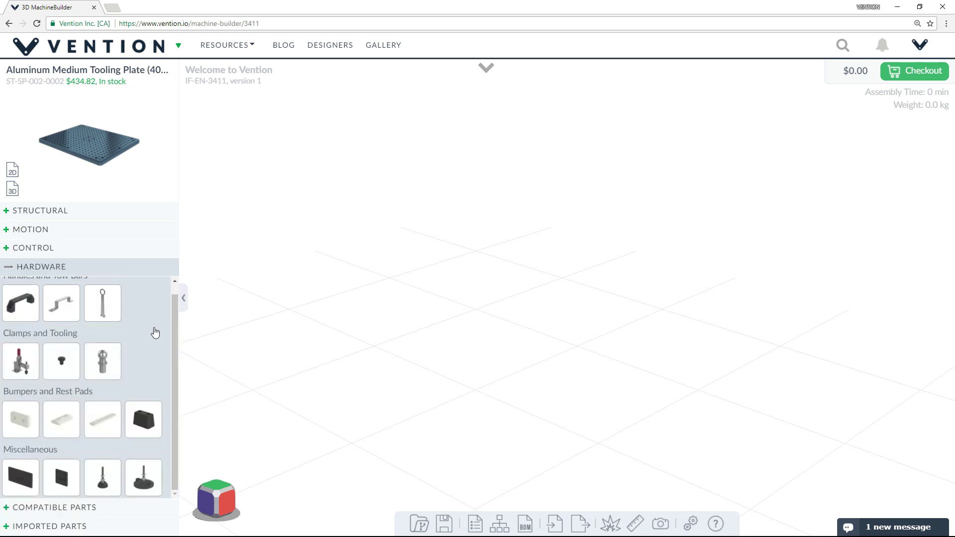
pyautogui.scroll(1, 155, 333)
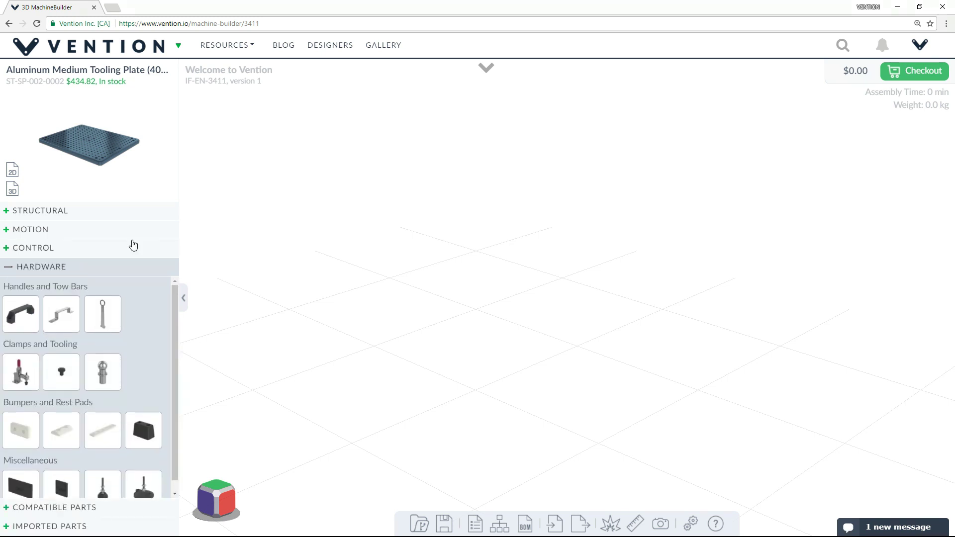
# Pick the first 45x45mm aluminum extrusion from Structural framing at 720 mm length.
pyautogui.click(68, 212)
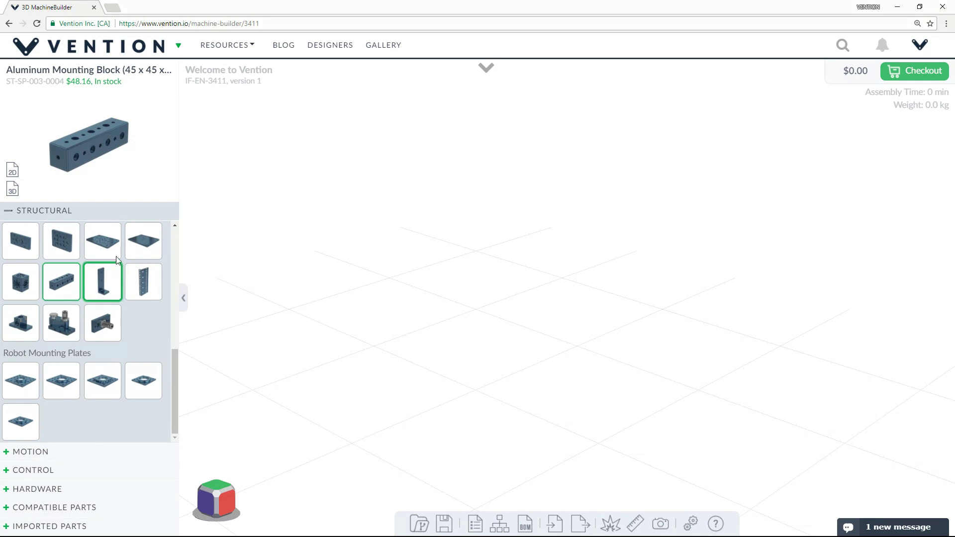
pyautogui.scroll(2, 101, 245)
pyautogui.scroll(4, 78, 280)
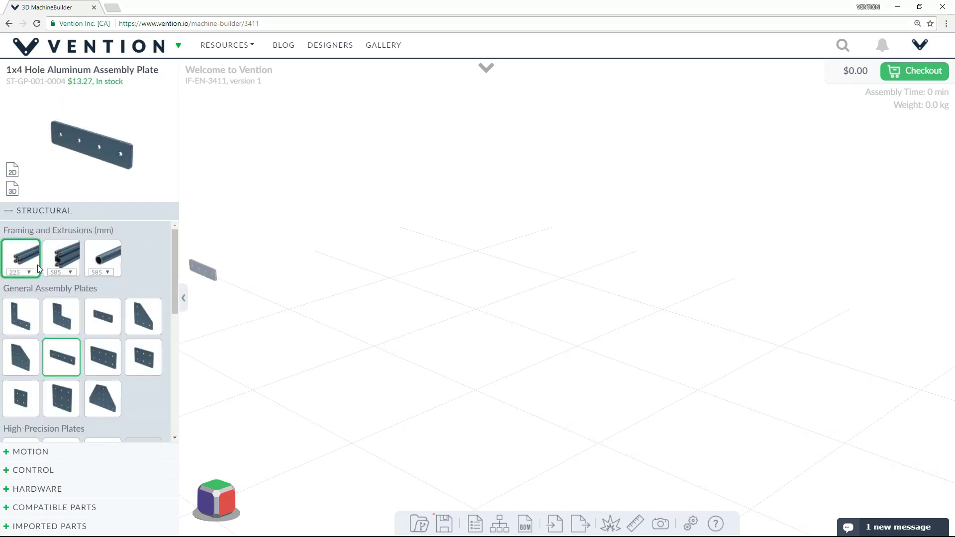
pyautogui.moveTo(40, 57)
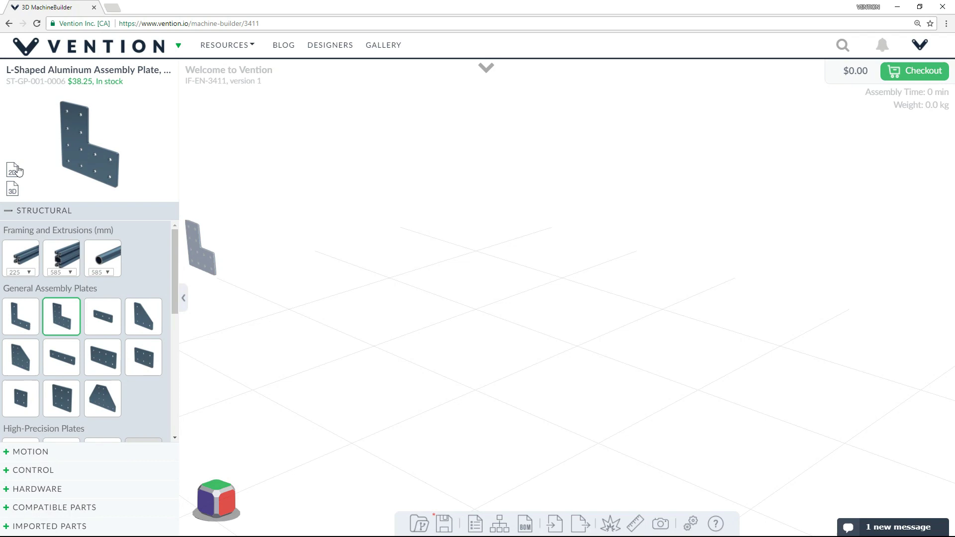
pyautogui.click(14, 273)
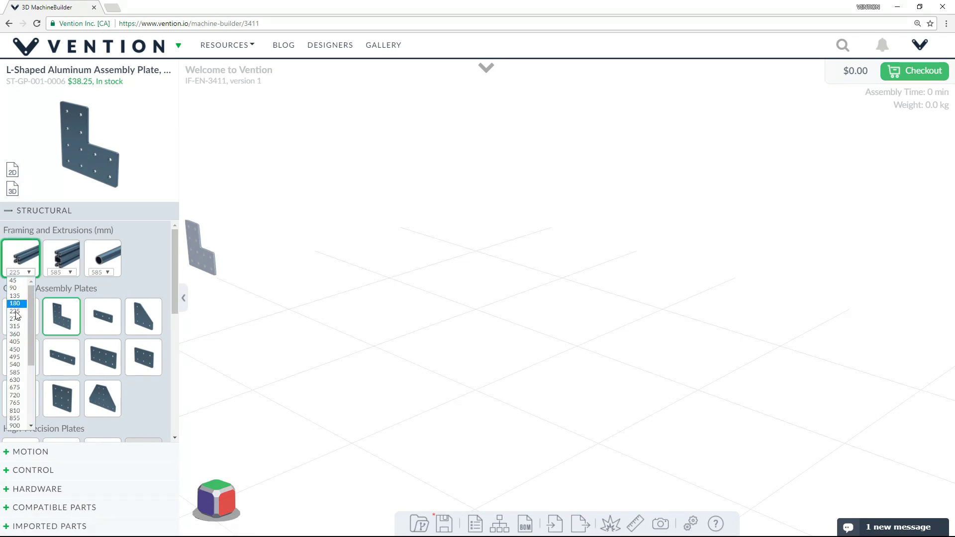
pyautogui.click(16, 395)
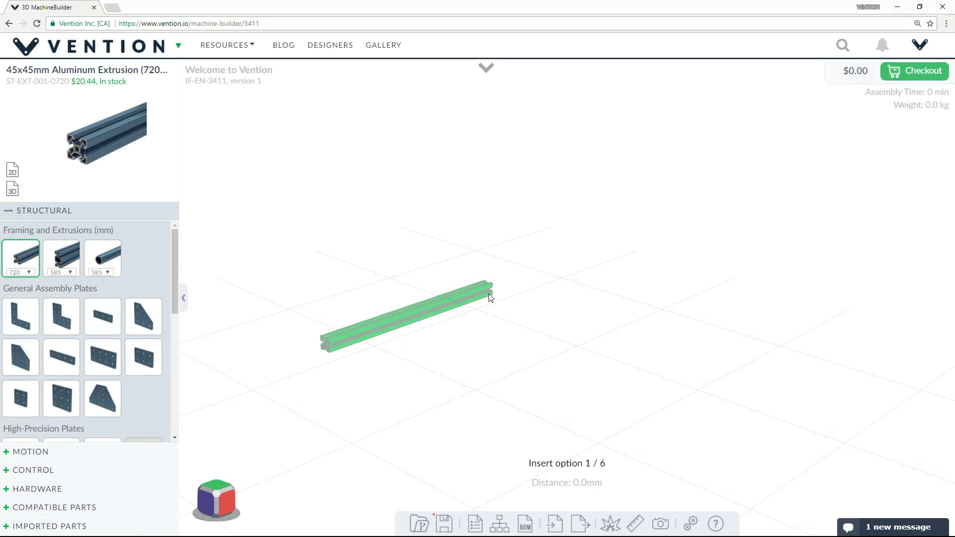
# Stand the 720 mm extrusion upright in the scene.
pyautogui.press('Right')
pyautogui.press('Right')
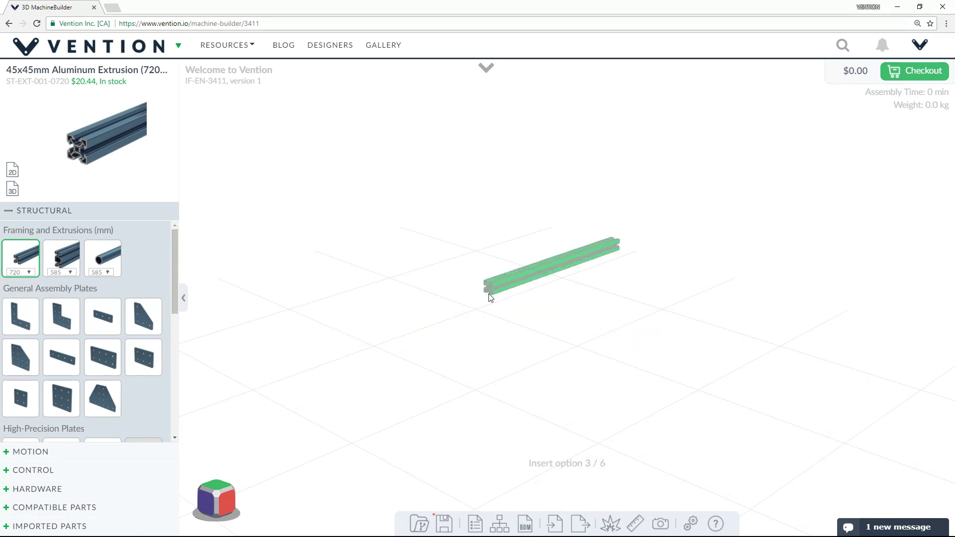
pyautogui.press('Right')
pyautogui.press('Right')
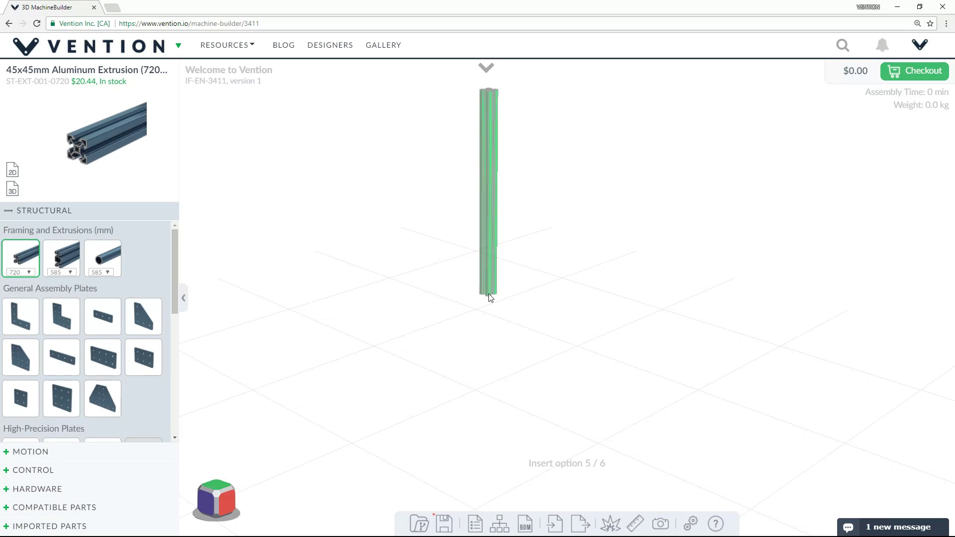
pyautogui.click(488, 293)
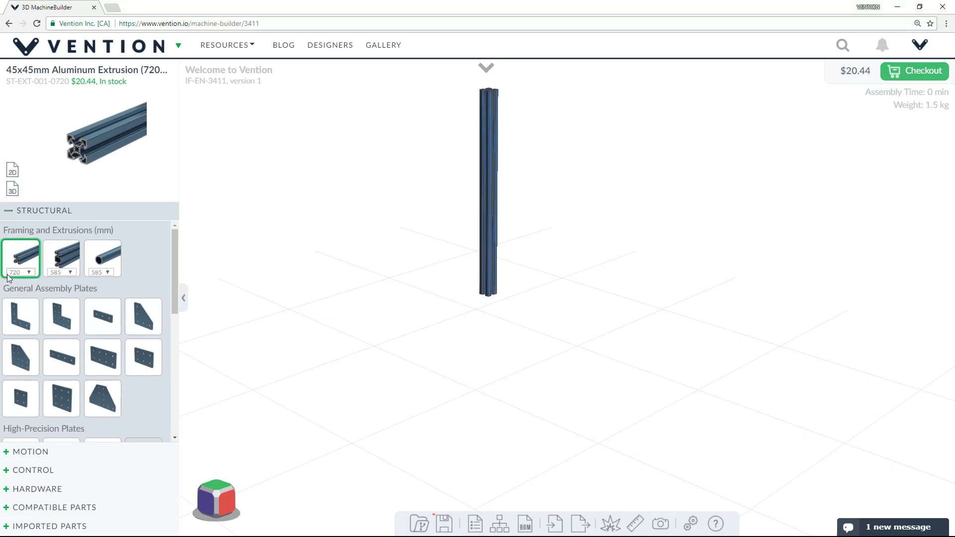
# Attach a 135 mm extrusion at the column base and queue a 225 mm length next.
pyautogui.click(23, 272)
pyautogui.press('Return')
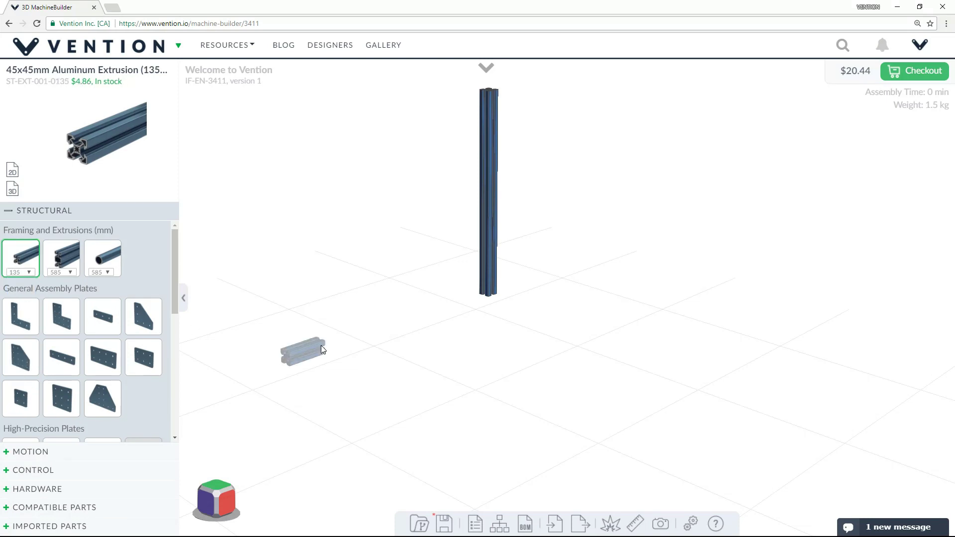
pyautogui.click(497, 298)
pyautogui.click(22, 272)
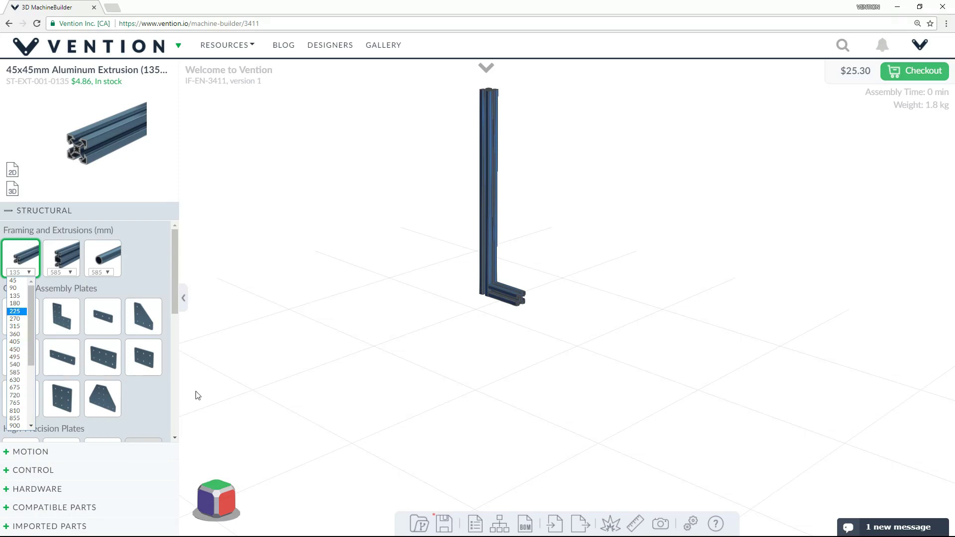
pyautogui.press('Return')
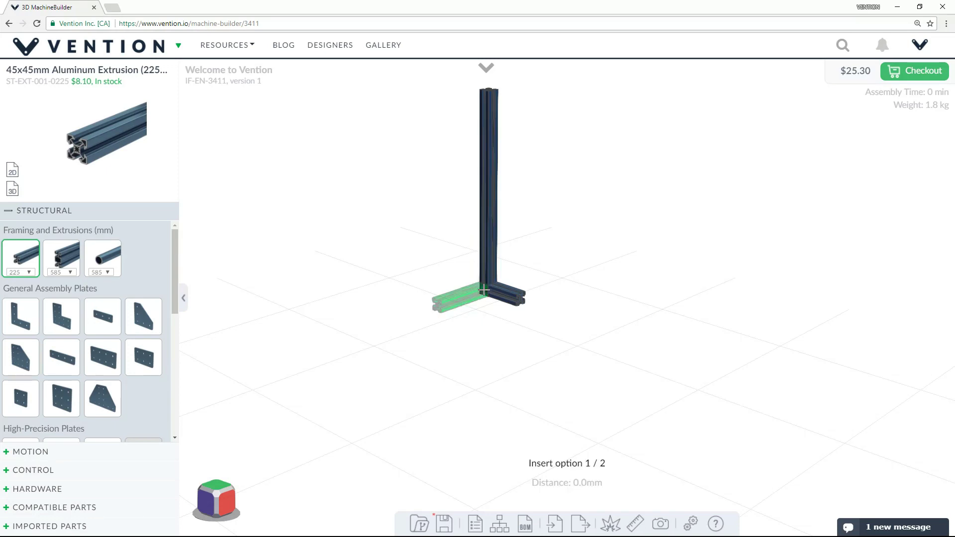
# Place the 225 mm extrusion at the column base, adjusting its position.
pyautogui.click(485, 294)
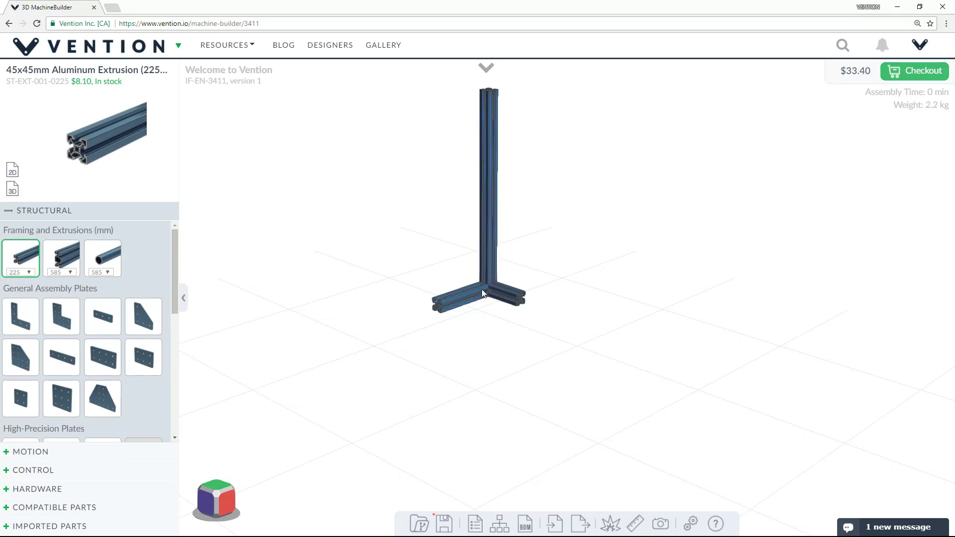
pyautogui.click(491, 294)
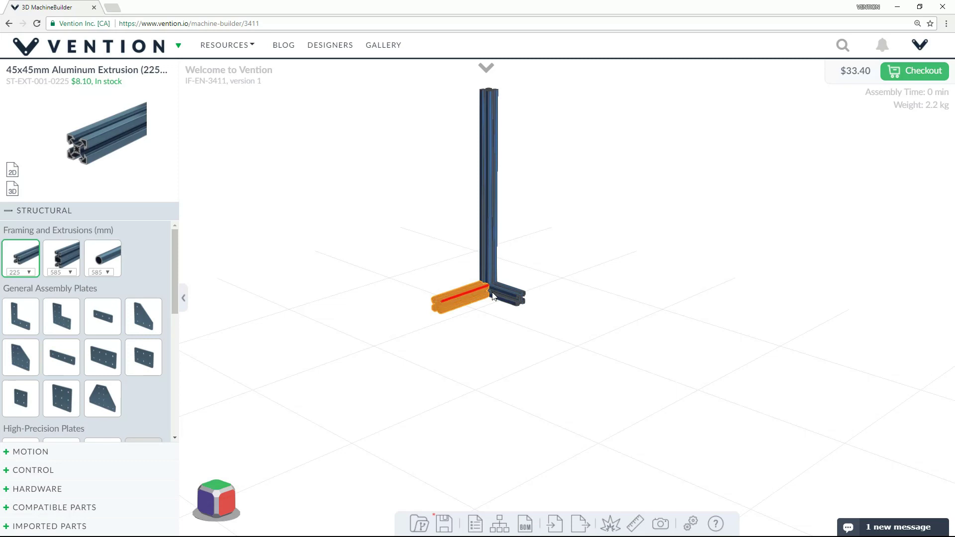
pyautogui.moveTo(491, 294); pyautogui.dragTo(495, 312)
pyautogui.moveTo(496, 265); pyautogui.dragTo(519, 304)
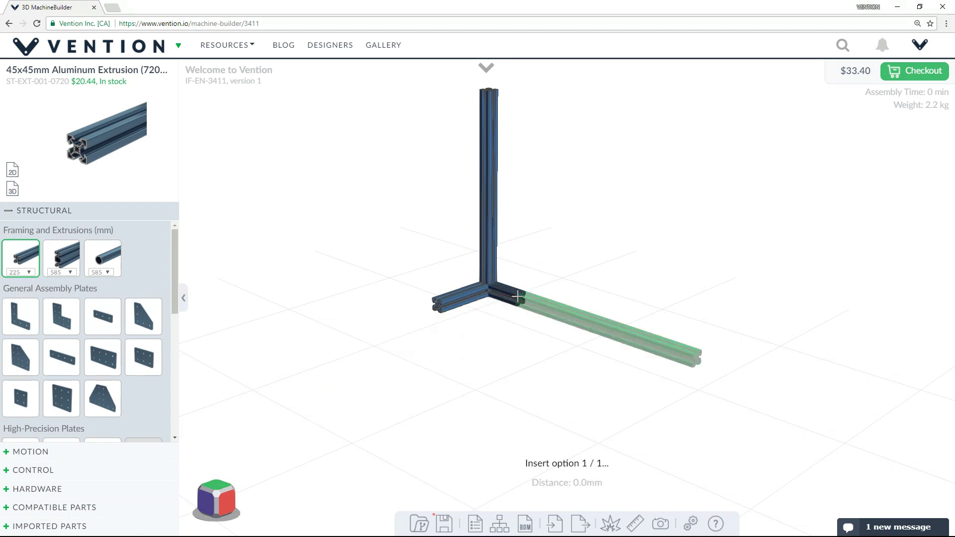
# Add a second 720 mm upright and rotate the four-part group upright with Move Group.
pyautogui.click(518, 297)
pyautogui.rightClick(517, 297)
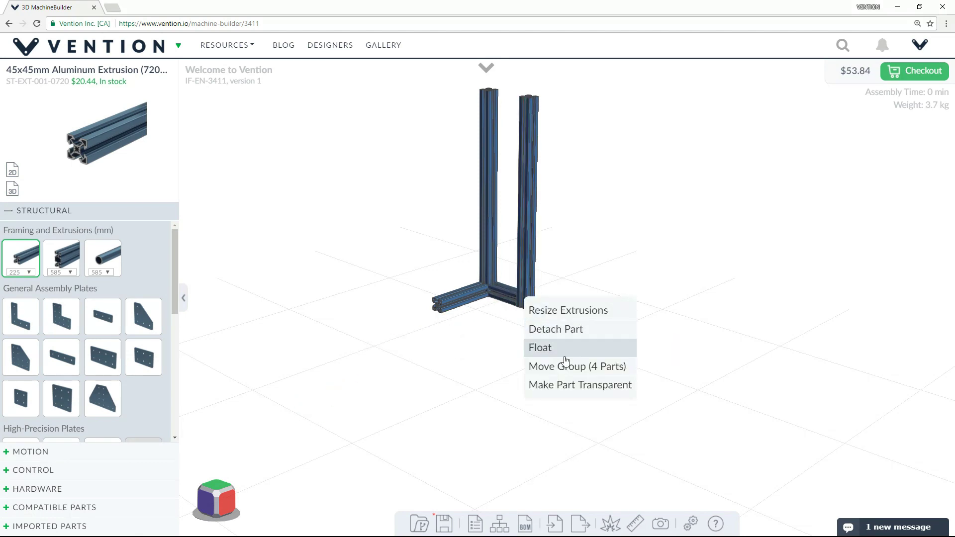
pyautogui.rightClick(531, 262)
pyautogui.click(574, 331)
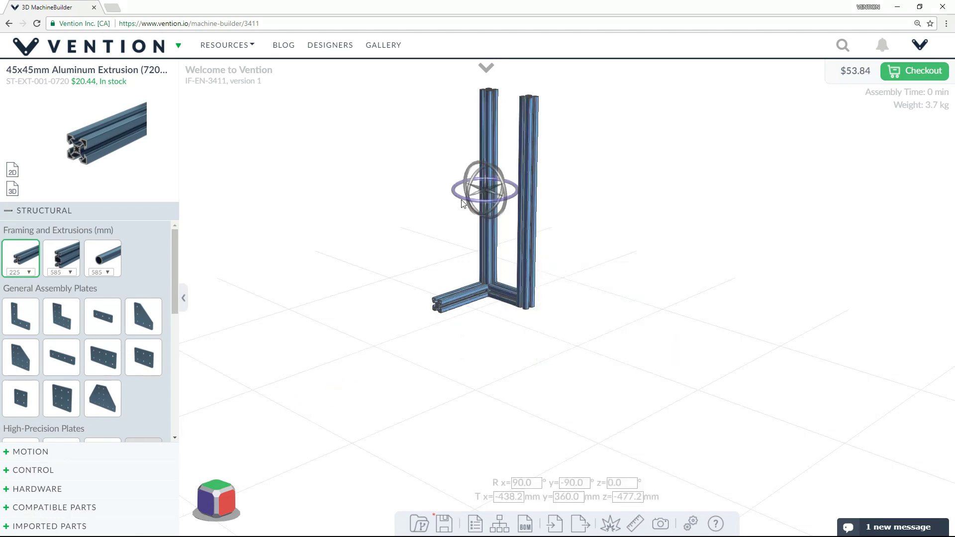
pyautogui.moveTo(476, 217); pyautogui.dragTo(400, 213)
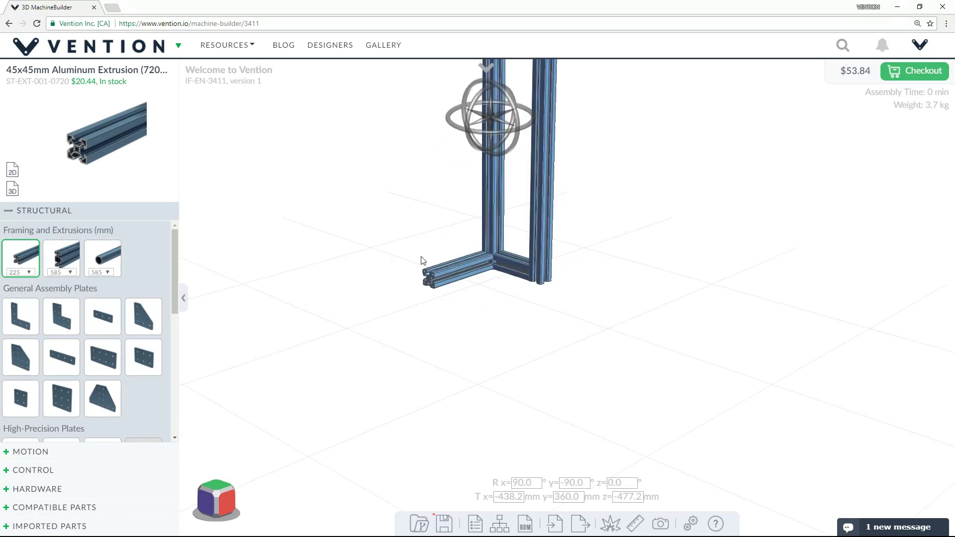
pyautogui.click(583, 313)
pyautogui.moveTo(518, 293); pyautogui.dragTo(499, 456, button='right')
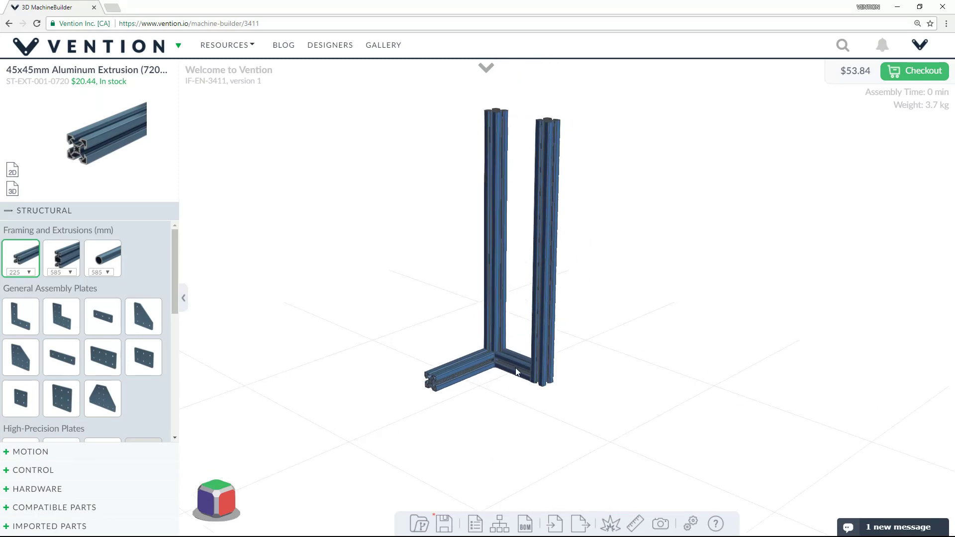
# Add a 225 mm base extrusion, a front-left 720 mm upright and a 135 mm base extrusion.
pyautogui.click(537, 371)
pyautogui.click(537, 373)
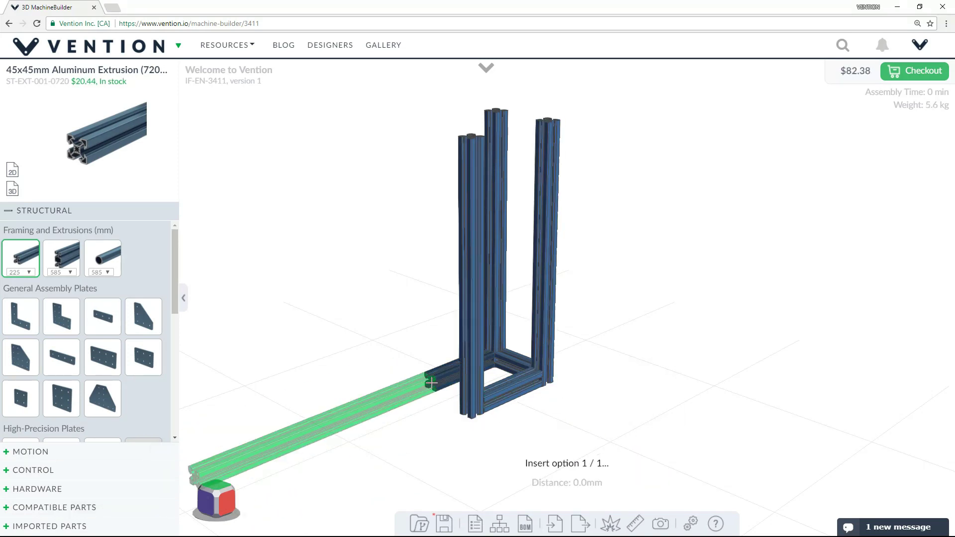
pyautogui.click(430, 383)
pyautogui.click(433, 387)
# Place Aluminum Gussets with Locators at the frame's base corners and upright bases.
pyautogui.scroll(-2, 30, 357)
pyautogui.click(21, 357)
pyautogui.click(433, 382)
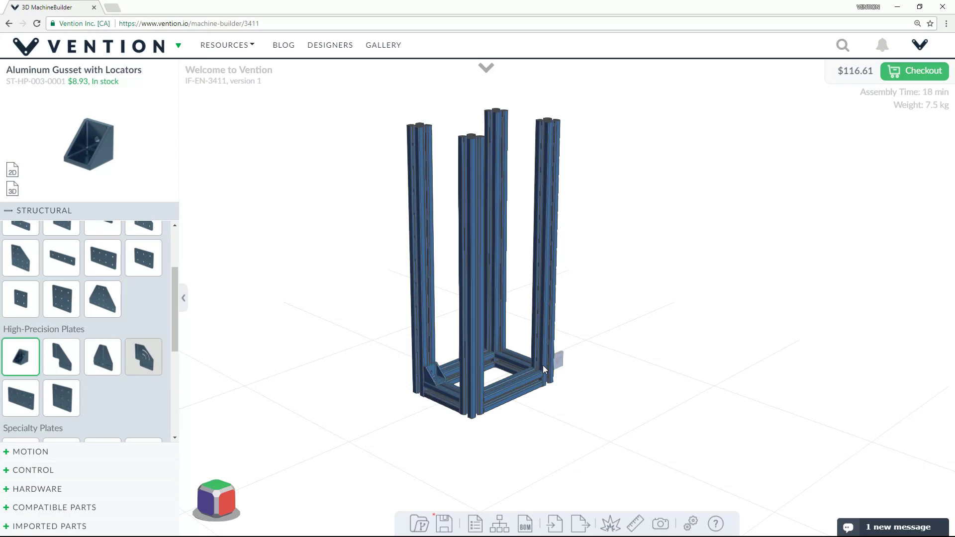
pyautogui.click(541, 373)
pyautogui.moveTo(534, 417); pyautogui.dragTo(358, 412, button='middle')
pyautogui.moveTo(358, 412); pyautogui.dragTo(428, 398, button='right')
pyautogui.scroll(4, 358, 378)
pyautogui.click(256, 348)
pyautogui.scroll(-3, 428, 368)
pyautogui.moveTo(497, 408); pyautogui.dragTo(671, 283, button='right')
pyautogui.click(592, 241)
pyautogui.scroll(4, 593, 240)
pyautogui.click(571, 239)
pyautogui.moveTo(857, 353); pyautogui.dragTo(795, 438, button='right')
pyautogui.click(753, 329)
pyautogui.click(551, 149)
pyautogui.scroll(-5, 548, 154)
pyautogui.moveTo(548, 154); pyautogui.dragTo(648, 362, button='right')
pyautogui.moveTo(647, 361); pyautogui.dragTo(695, 475, button='middle')
# Add four Hardware leveling feet under the uprights.
pyautogui.scroll(-5, 61, 380)
pyautogui.click(38, 488)
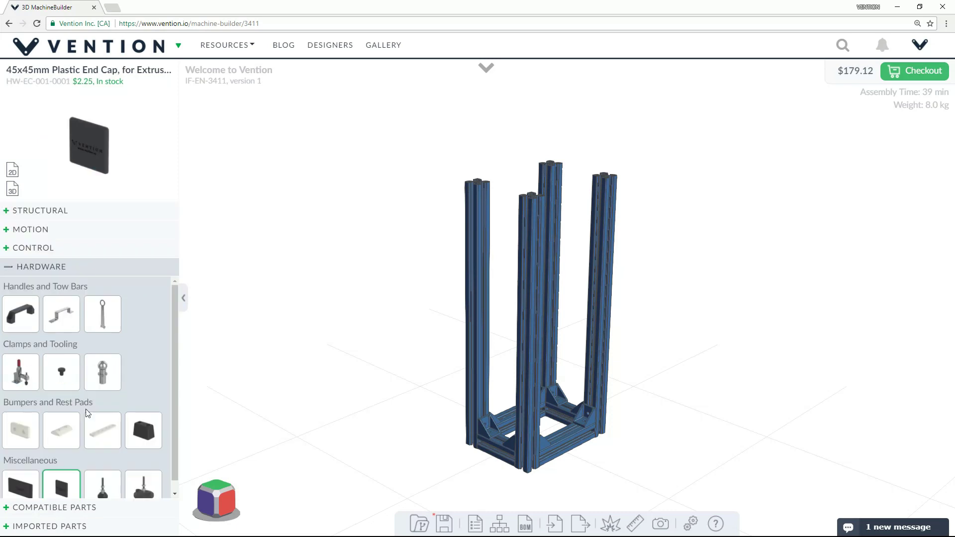
pyautogui.scroll(-1, 86, 415)
pyautogui.click(102, 477)
pyautogui.moveTo(623, 475); pyautogui.dragTo(592, 289, button='right')
pyautogui.click(500, 304)
pyautogui.click(582, 356)
pyautogui.click(546, 409)
pyautogui.click(464, 358)
pyautogui.moveTo(601, 351); pyautogui.dragTo(592, 472, button='right')
# Add four Aluminum Mounting Feet at the base corners.
pyautogui.click(42, 211)
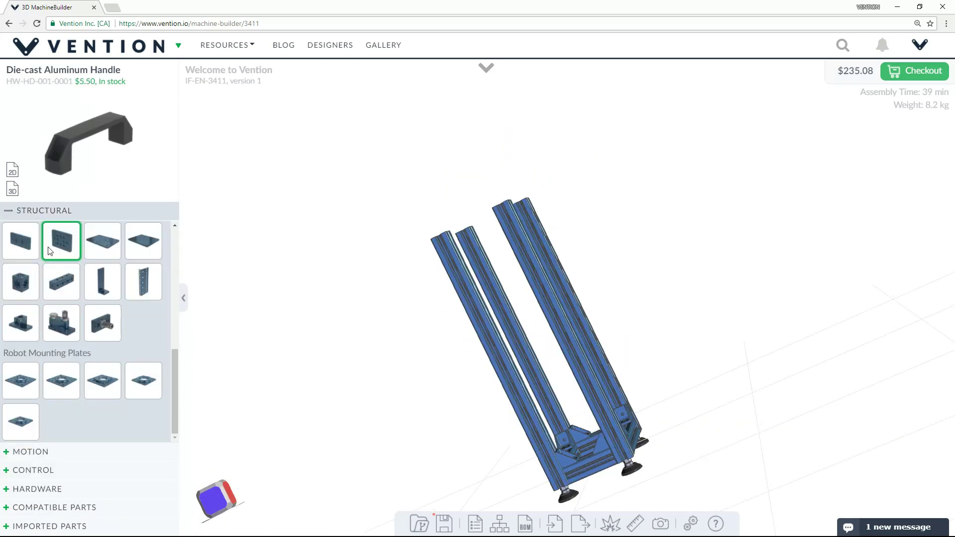
pyautogui.scroll(1, 50, 252)
pyautogui.click(103, 331)
pyautogui.moveTo(709, 422); pyautogui.dragTo(633, 354, button='middle')
pyautogui.click(461, 437)
pyautogui.moveTo(633, 354); pyautogui.dragTo(646, 448, button='right')
pyautogui.click(527, 372)
pyautogui.click(628, 400)
pyautogui.click(562, 433)
# Add two 135 mm top crossbars and place 2x2 Hole Aluminum Assembly Plates on top.
pyautogui.click(530, 179)
pyautogui.click(593, 168)
pyautogui.scroll(5, 84, 323)
pyautogui.click(21, 398)
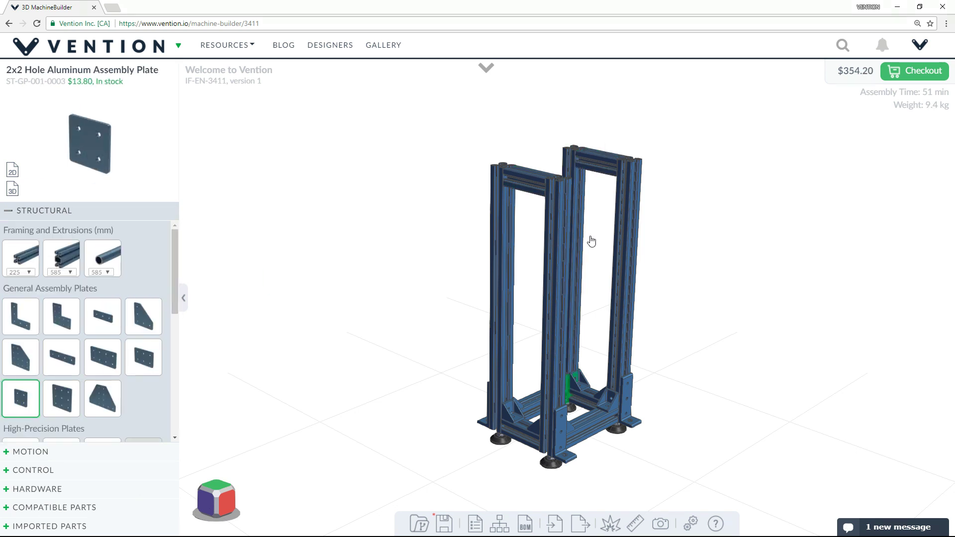
pyautogui.click(581, 186)
pyautogui.click(636, 171)
pyautogui.moveTo(477, 266); pyautogui.dragTo(621, 314, button='right')
pyautogui.click(731, 209)
pyautogui.hotkey('ctrl', 'z')
pyautogui.click(745, 215)
pyautogui.click(816, 269)
pyautogui.moveTo(693, 373); pyautogui.dragTo(664, 373, button='middle')
# Place Aluminum Gussets with Locators at the top of the frame.
pyautogui.scroll(-3, 61, 316)
pyautogui.click(20, 308)
pyautogui.click(477, 181)
pyautogui.moveTo(627, 298); pyautogui.dragTo(646, 329, button='right')
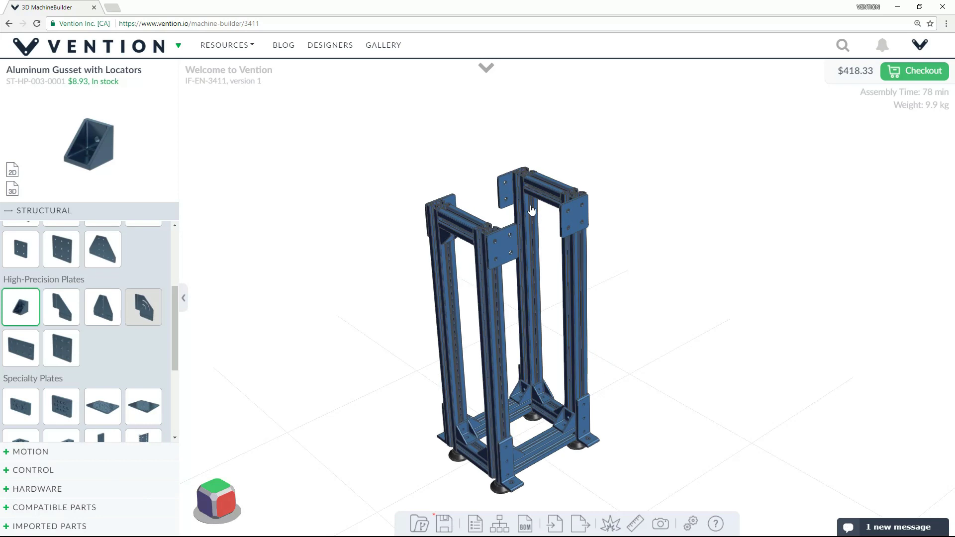
pyautogui.click(533, 207)
pyautogui.moveTo(368, 288); pyautogui.dragTo(475, 337, button='right')
# Place a third top gusset and tilt the view to see the tower from below.
pyautogui.click(720, 335)
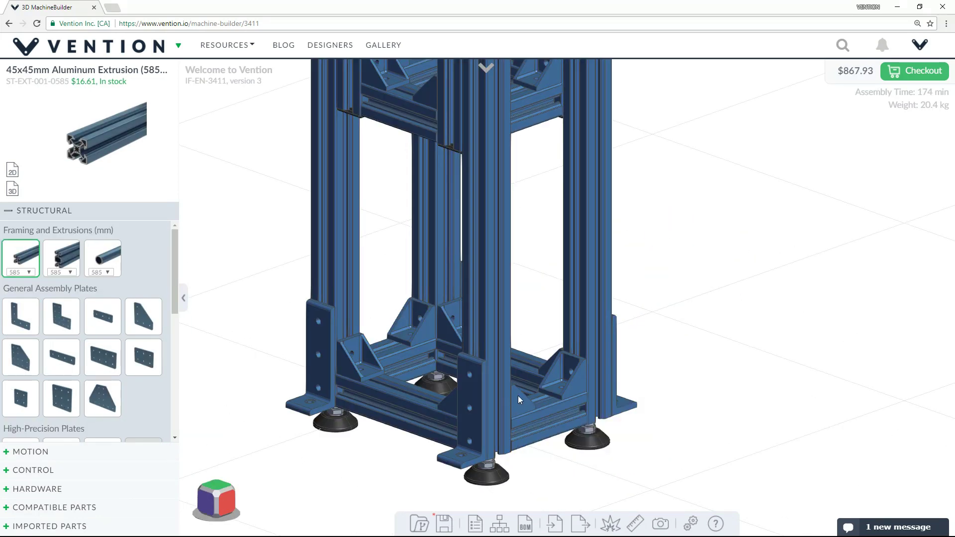
pyautogui.scroll(-3, 520, 395)
pyautogui.scroll(-3, 534, 388)
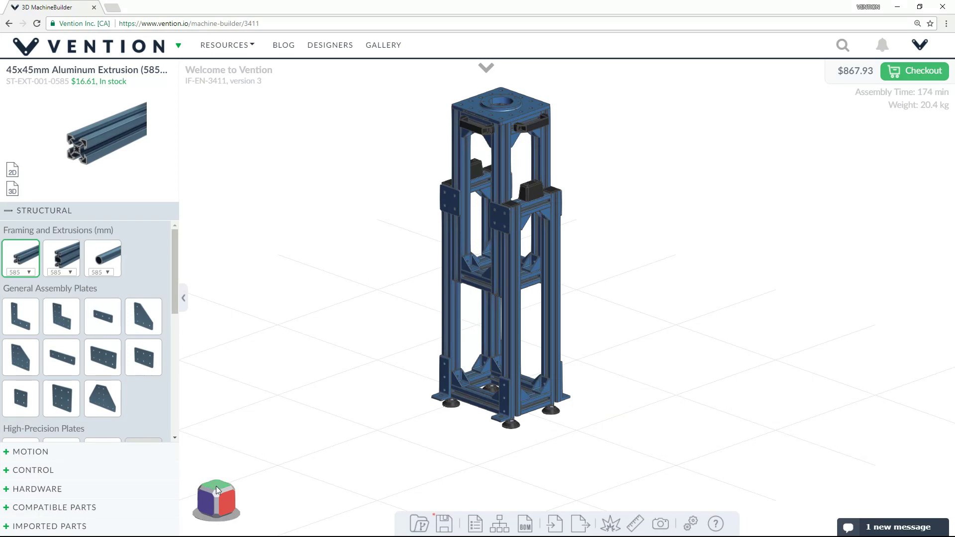
pyautogui.moveTo(218, 496); pyautogui.dragTo(257, 530)
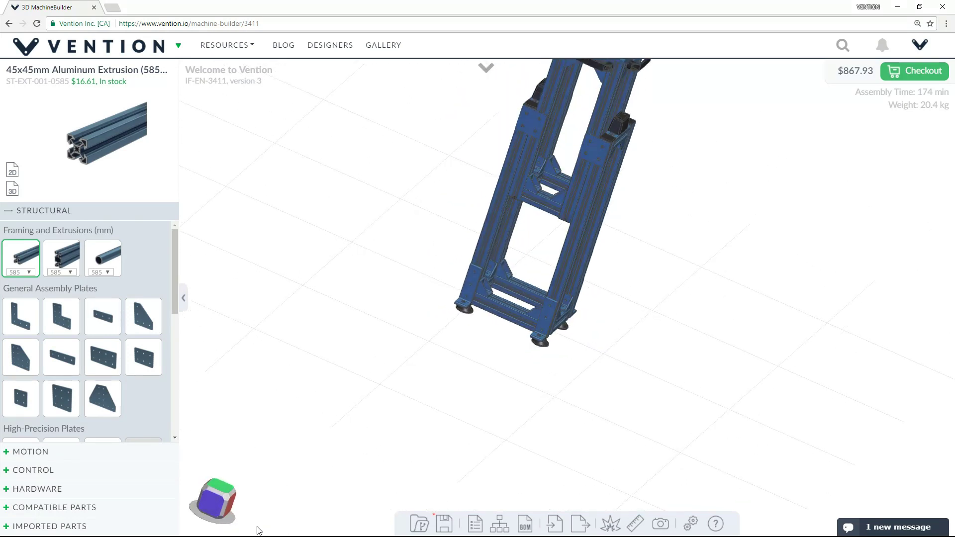
# Cycle the view cube through front, corner, side and close corner views.
pyautogui.click(213, 497)
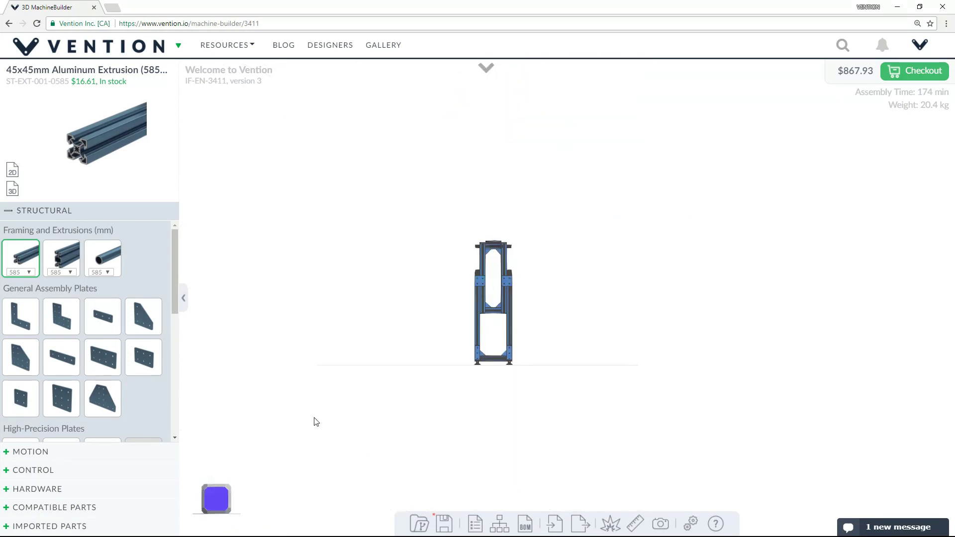
pyautogui.click(227, 488)
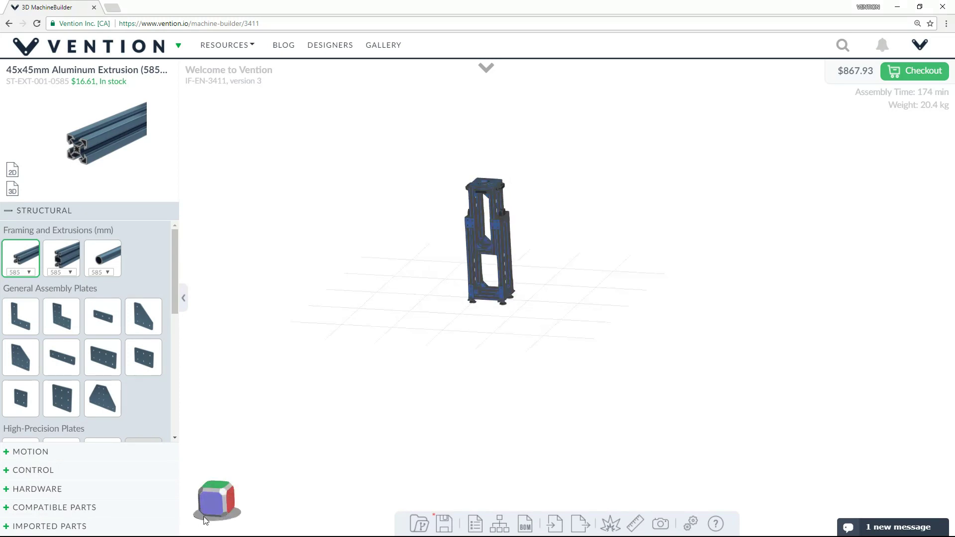
pyautogui.click(228, 496)
pyautogui.click(223, 493)
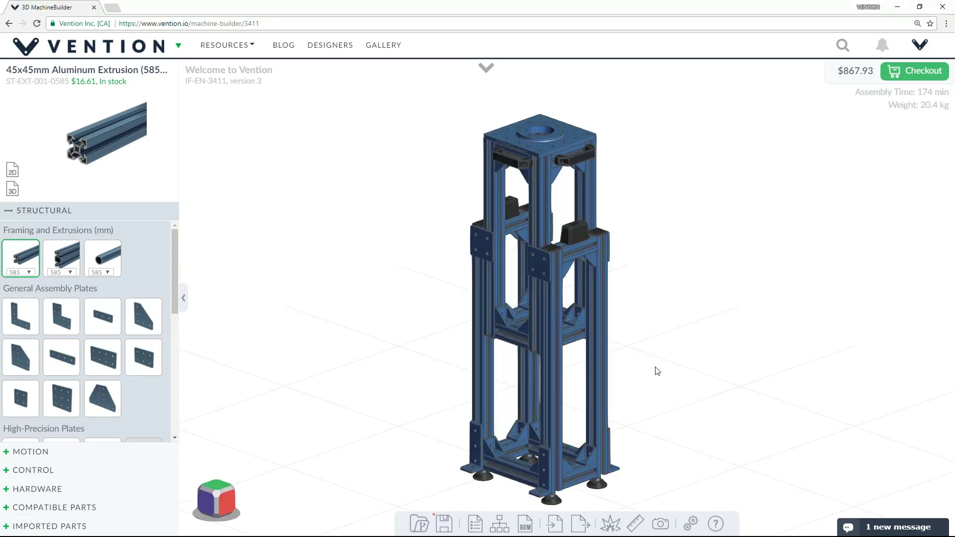
# Browse and close the Open Assembly list, then save the tower assembly.
pyautogui.click(420, 525)
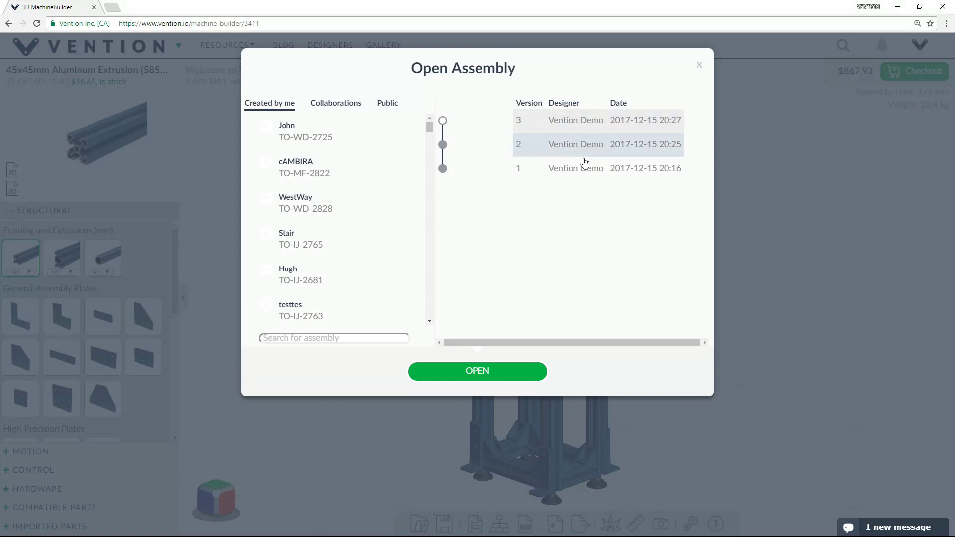
pyautogui.scroll(-5, 305, 311)
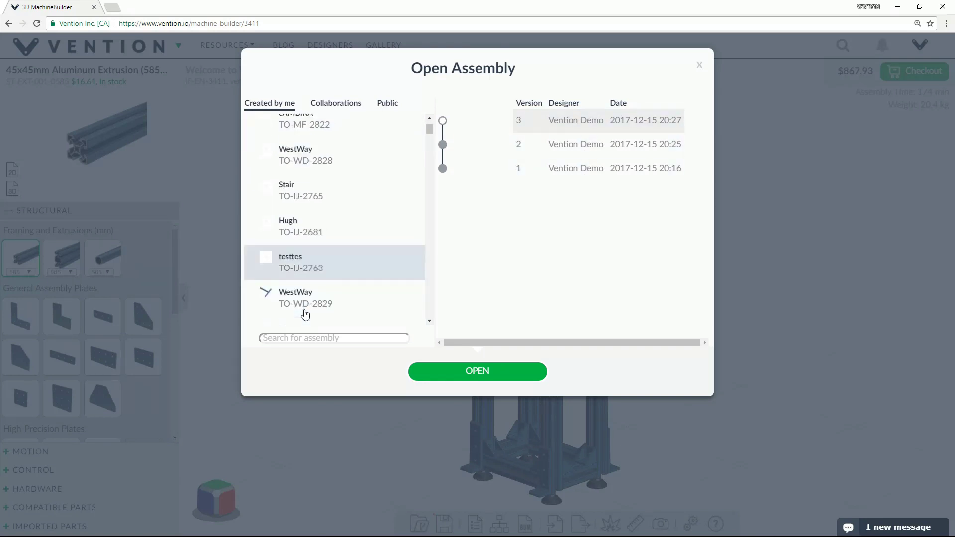
pyautogui.click(698, 66)
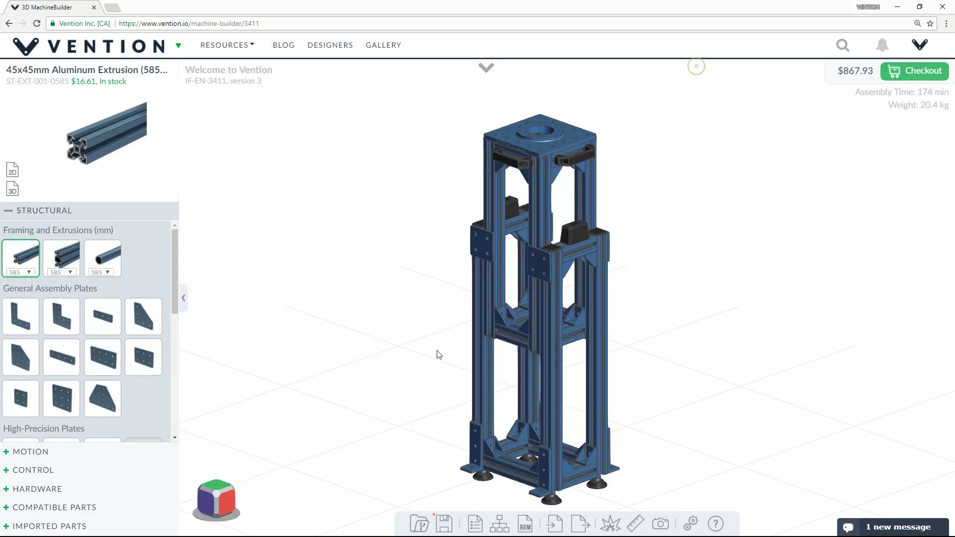
pyautogui.click(444, 525)
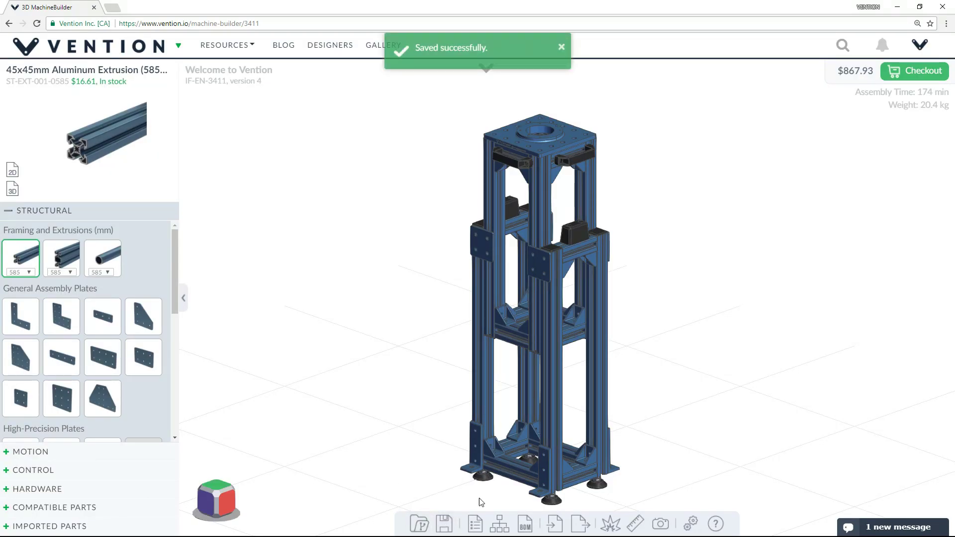
# In Assembly Properties, add tag 'tag', keep it Private, add a collaborator's e-mail, and save.
pyautogui.click(475, 527)
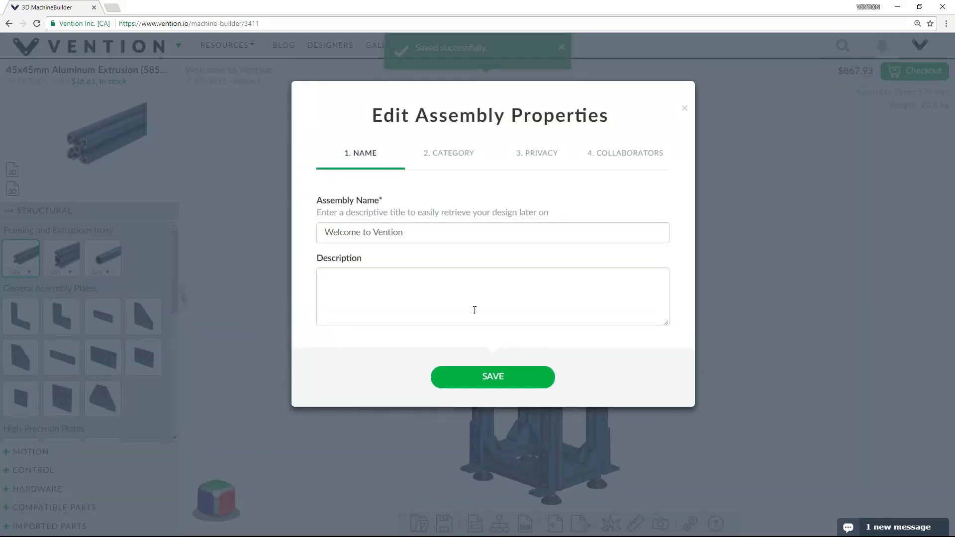
pyautogui.click(445, 154)
pyautogui.click(419, 275)
pyautogui.write('tag')
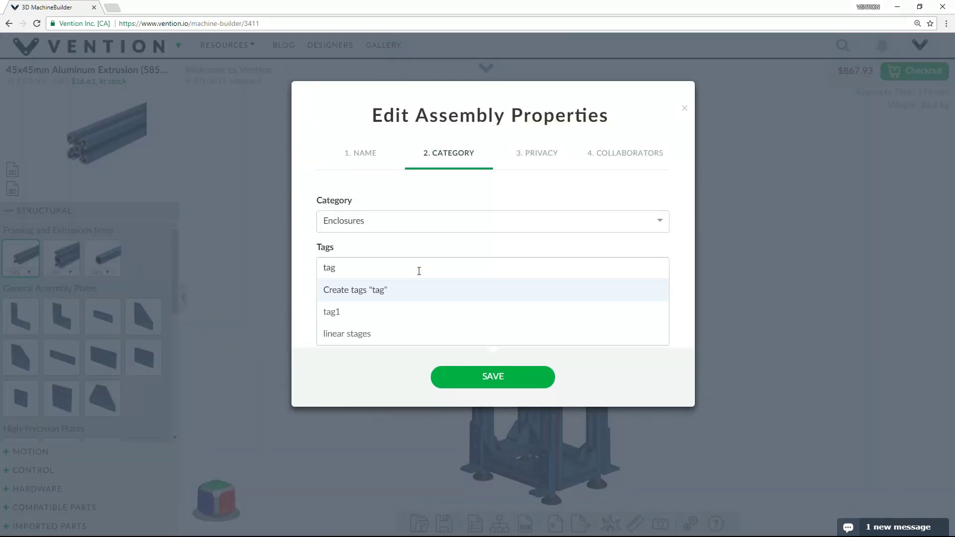
pyautogui.press('Return')
pyautogui.click(552, 154)
pyautogui.click(503, 217)
pyautogui.click(498, 220)
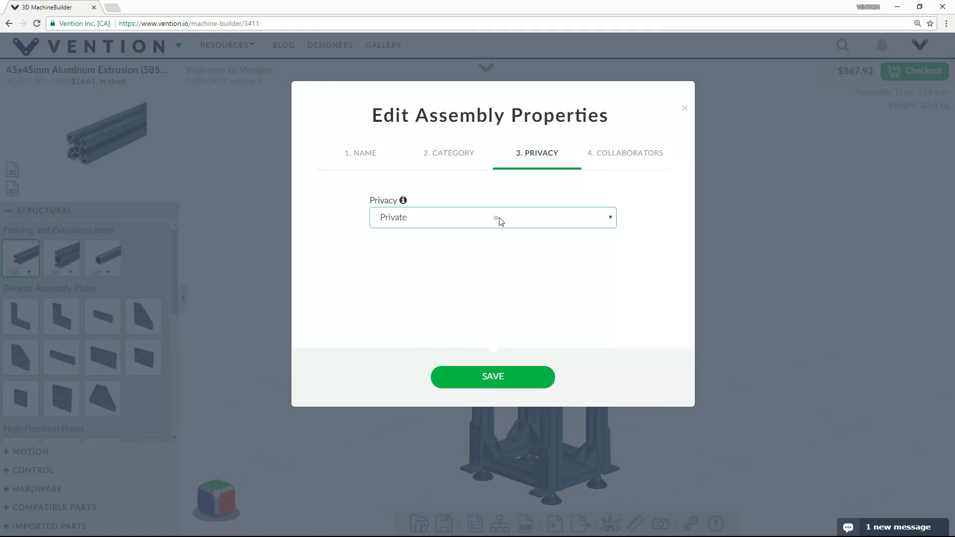
pyautogui.click(608, 157)
pyautogui.click(404, 253)
pyautogui.click(547, 398)
# Review the part-number list, selecting two gussets and the 225 mm extrusion.
pyautogui.click(499, 524)
pyautogui.scroll(-5, 798, 245)
pyautogui.click(798, 242)
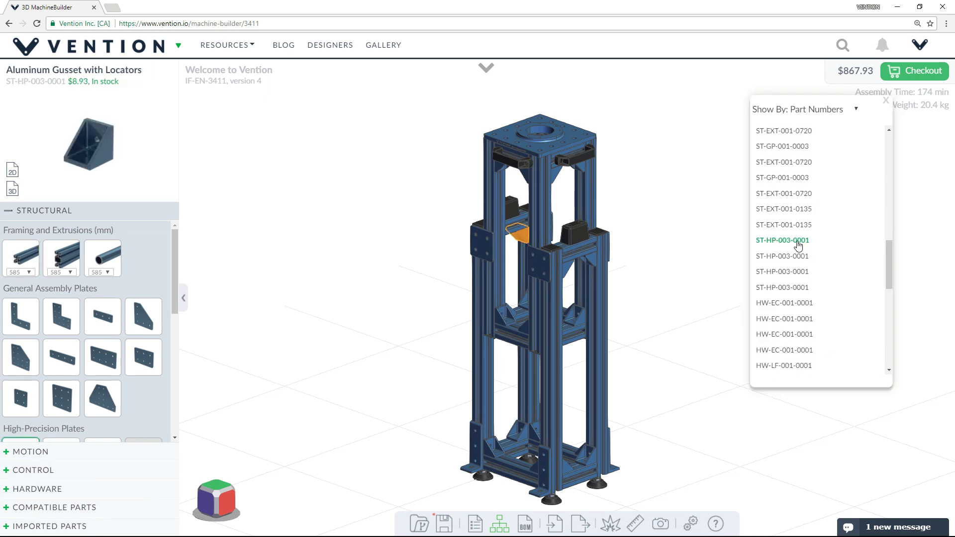
pyautogui.click(792, 287)
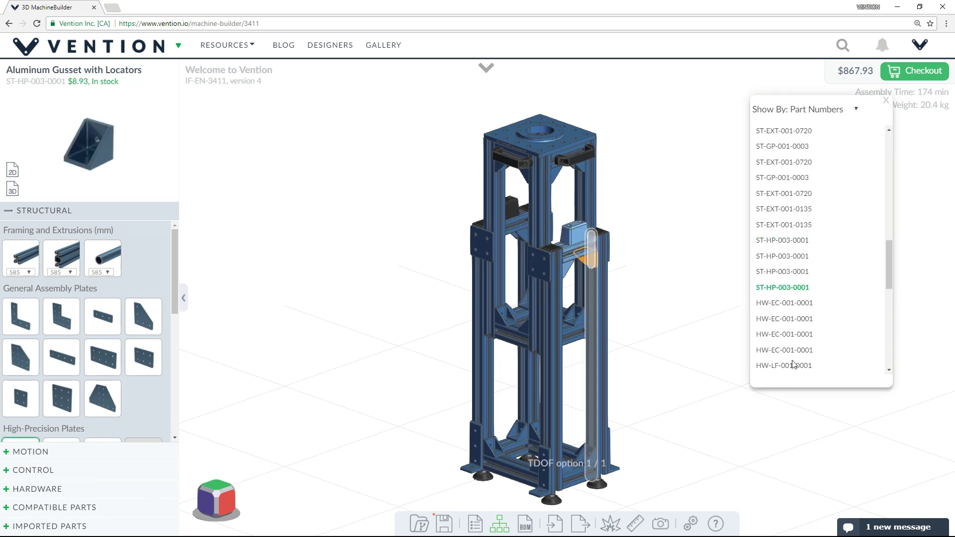
pyautogui.scroll(-4, 794, 365)
pyautogui.click(797, 340)
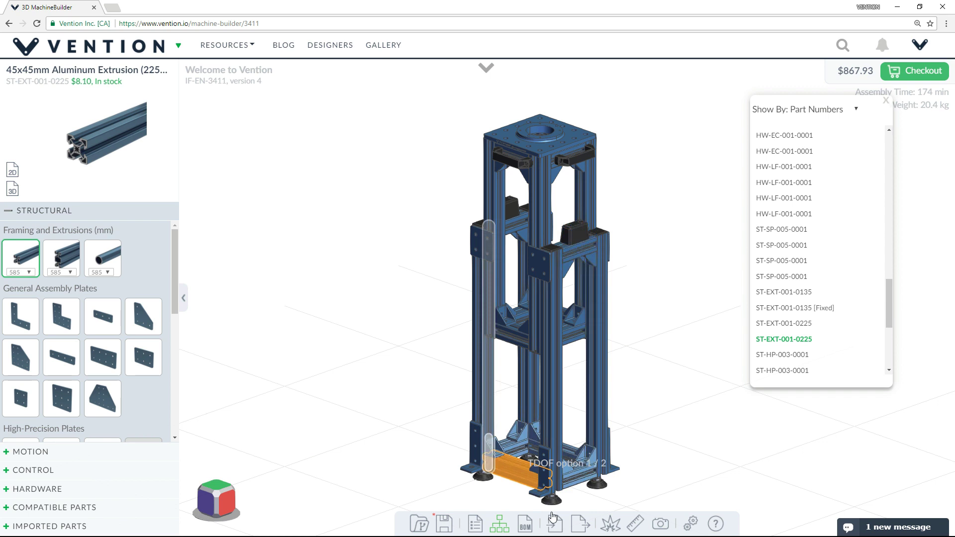
# Scroll through the bill of materials, then return to the 3D assembly editor.
pyautogui.click(529, 526)
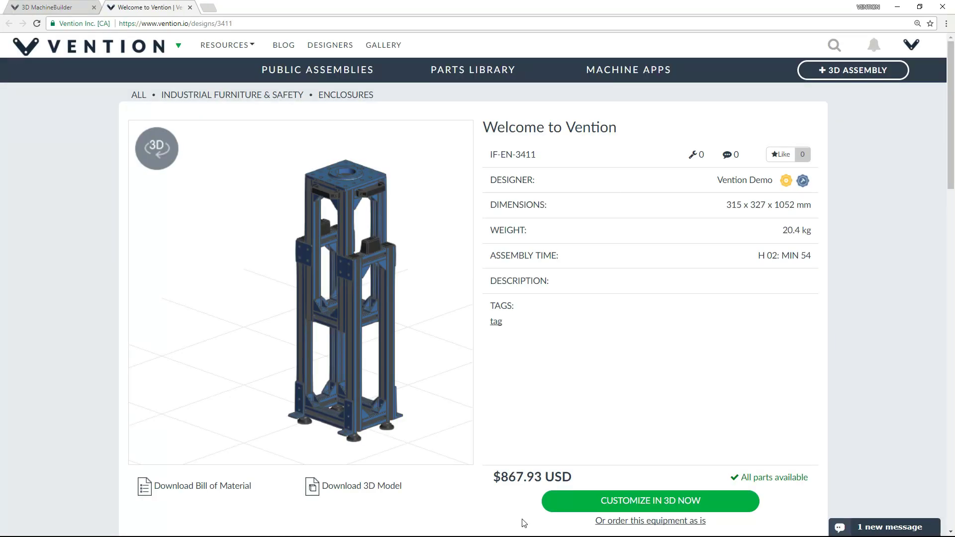
pyautogui.scroll(-10, 539, 509)
pyautogui.scroll(-11, 542, 507)
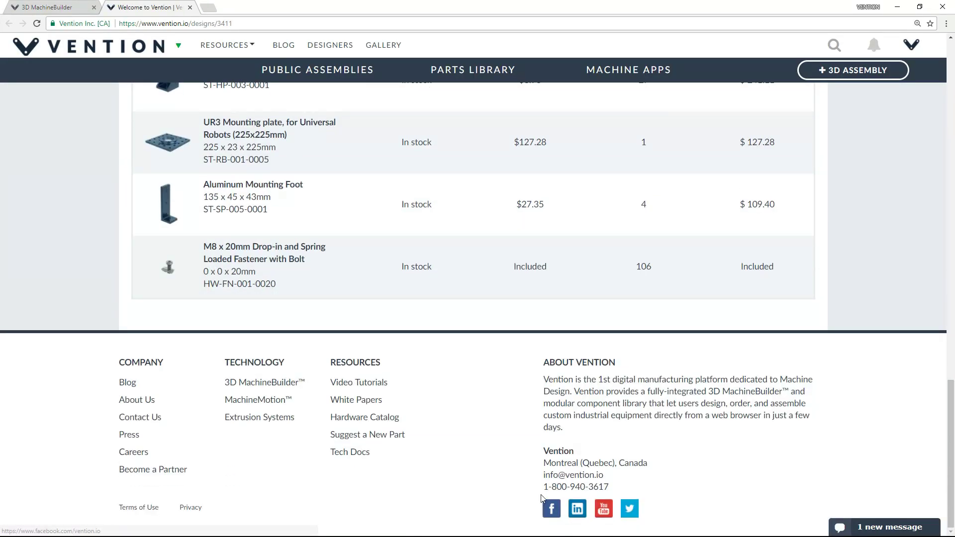
pyautogui.click(72, 7)
# Check the empty Import Part form, then export the assembly as a STEP file.
pyautogui.click(554, 523)
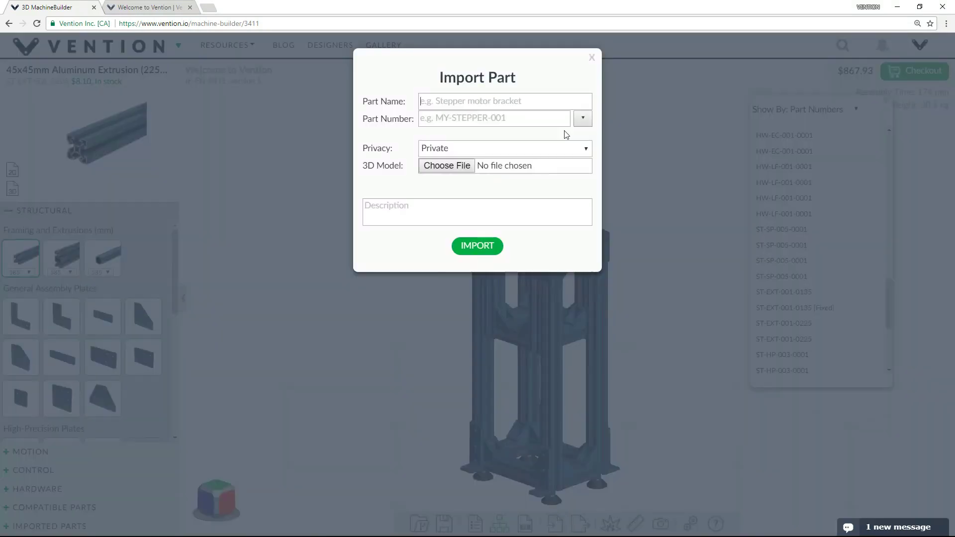
pyautogui.click(591, 58)
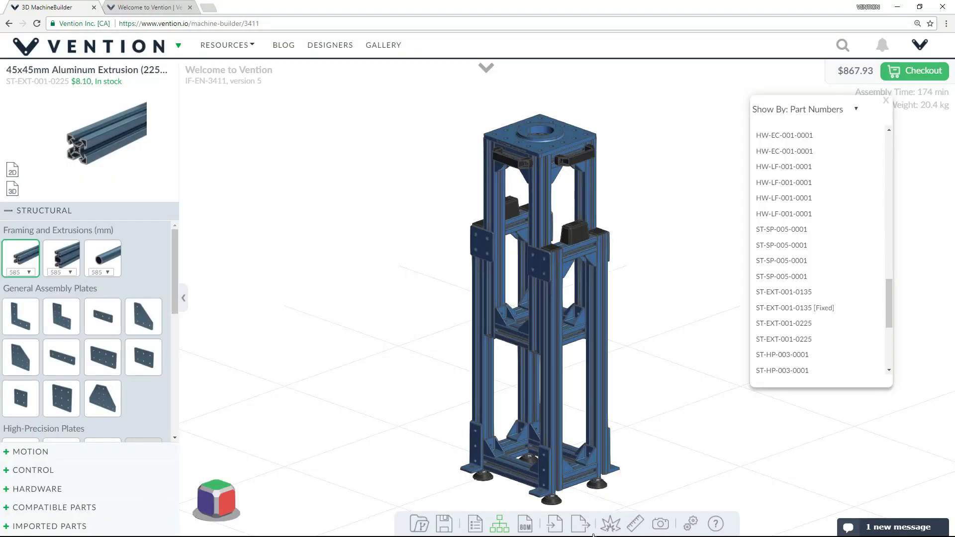
pyautogui.click(579, 524)
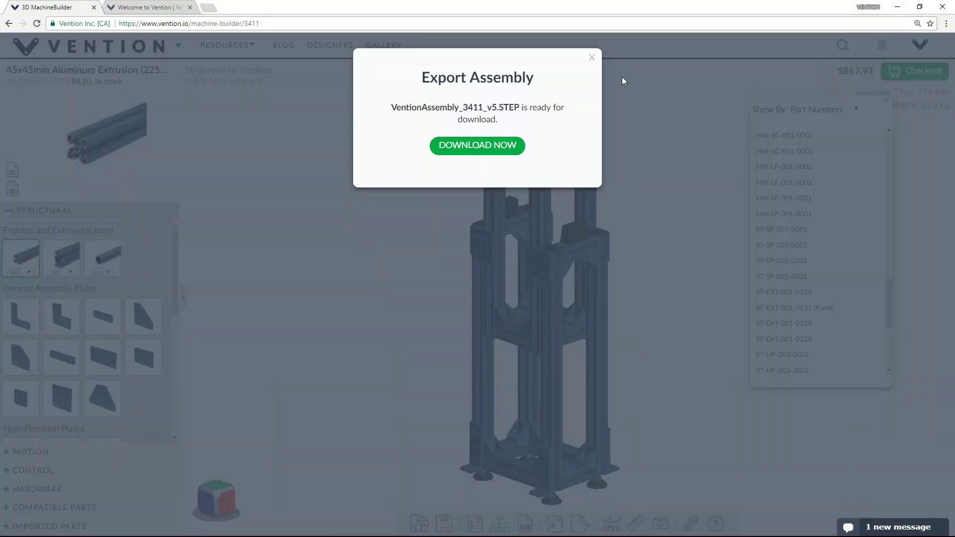
pyautogui.click(591, 57)
# Explode the assembly with the slider and collapse it back together.
pyautogui.moveTo(610, 523)
pyautogui.moveTo(611, 492); pyautogui.dragTo(614, 431)
pyautogui.moveTo(611, 464); pyautogui.dragTo(610, 506)
# Measure the 183.8 mm extrusion spacing, then capture and save a new tower thumbnail.
pyautogui.click(639, 524)
pyautogui.click(550, 385)
pyautogui.scroll(5, 550, 385)
pyautogui.click(722, 339)
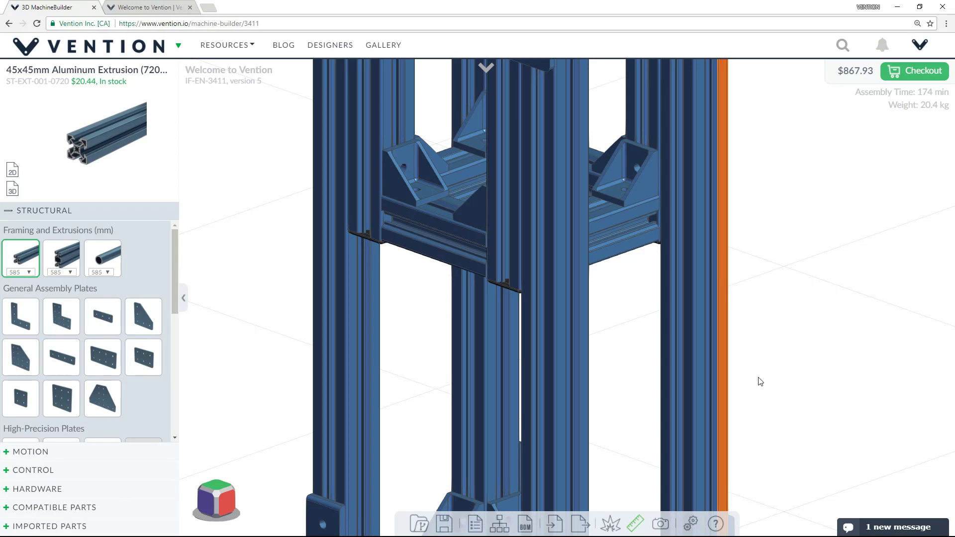
pyautogui.scroll(-3, 759, 383)
pyautogui.click(499, 317)
pyautogui.scroll(-3, 655, 357)
pyautogui.click(659, 524)
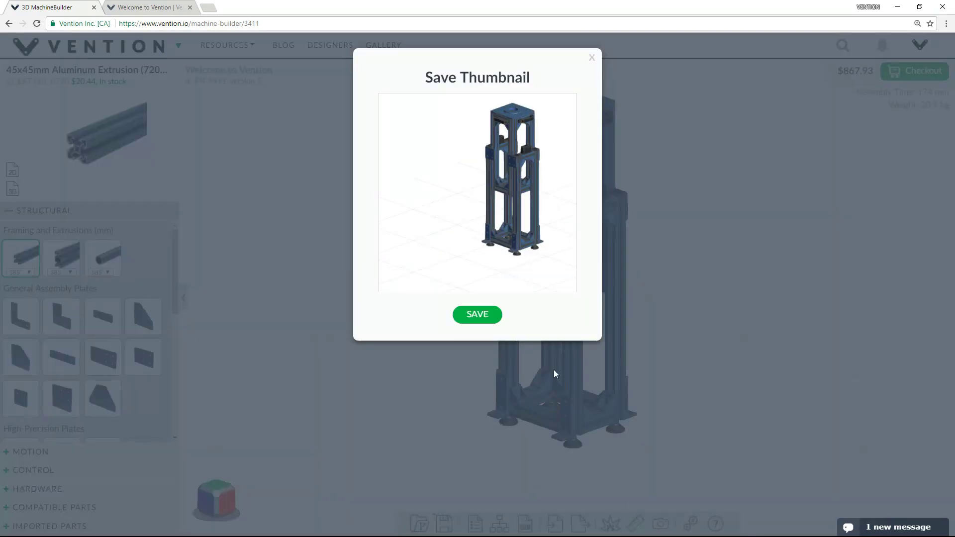
pyautogui.click(492, 315)
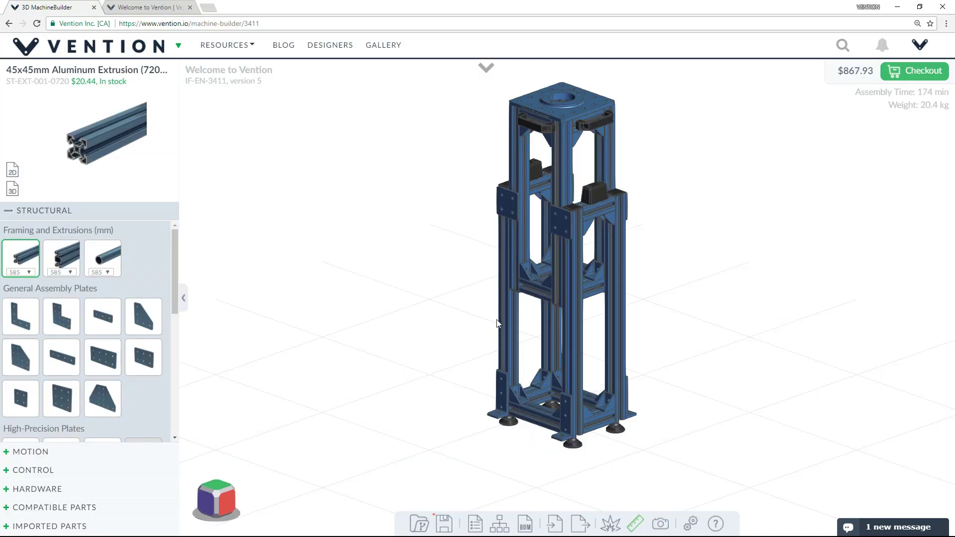
# In Display settings, set Parts Annotations to Dimension so every tower part shows its size.
pyautogui.click(690, 524)
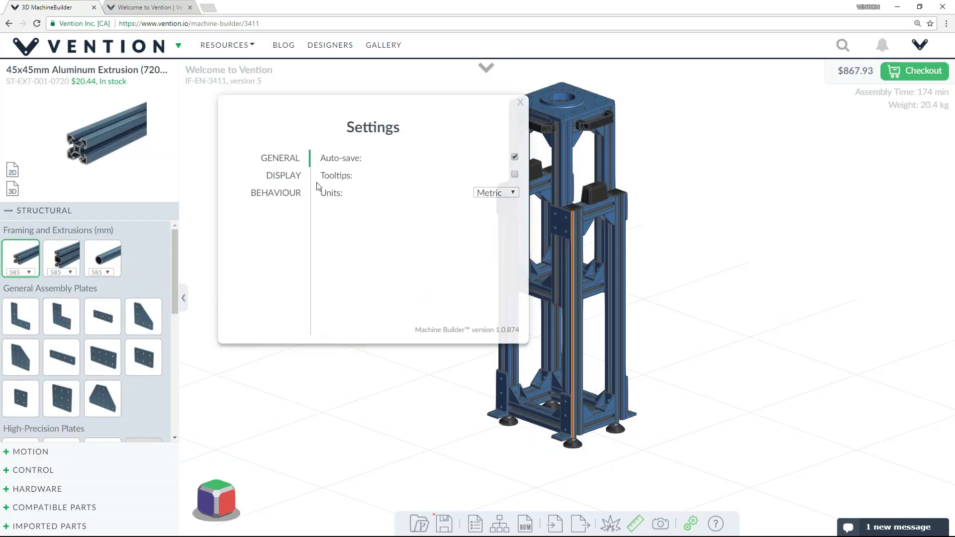
pyautogui.click(299, 177)
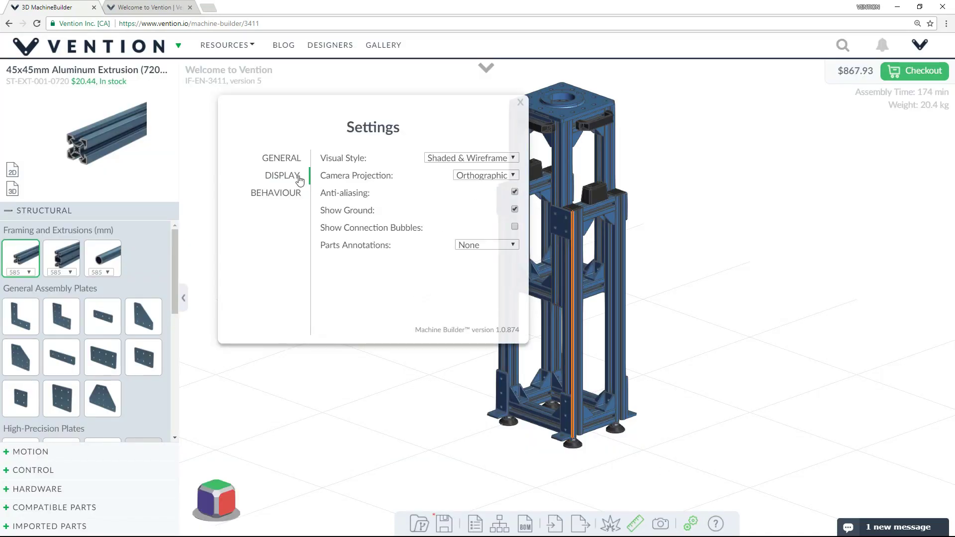
pyautogui.click(485, 245)
pyautogui.click(487, 256)
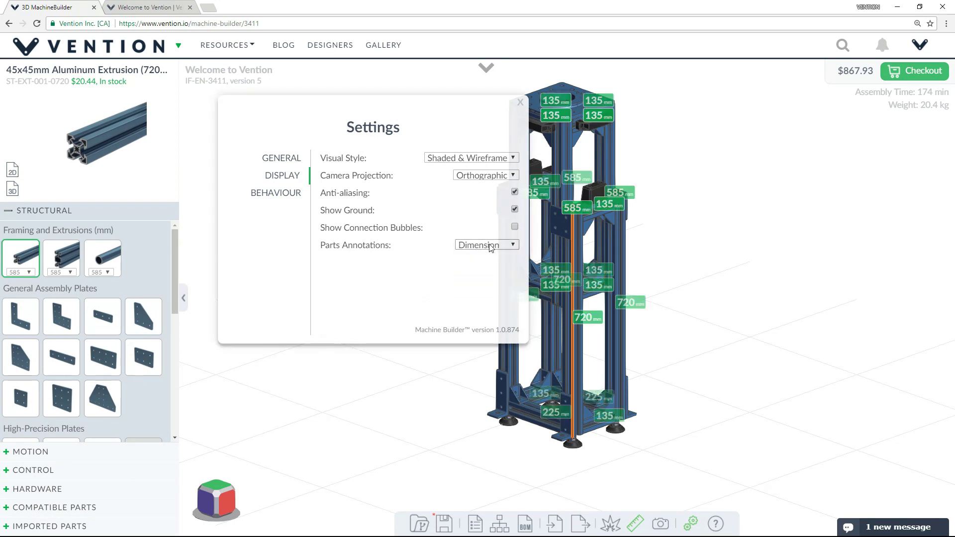
# Switch Parts Annotations to Price, then view the Snap To Extrusions distance choices.
pyautogui.click(490, 245)
pyautogui.click(485, 291)
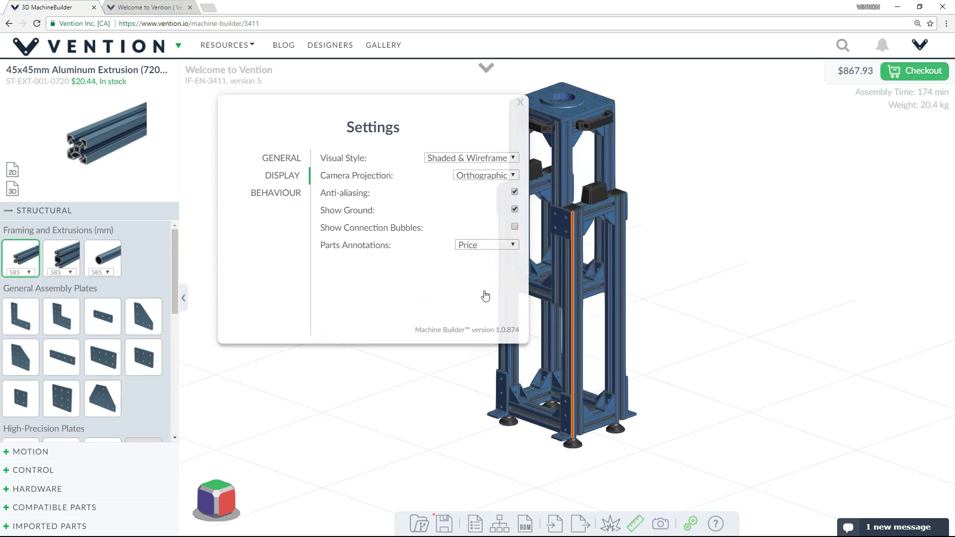
pyautogui.click(288, 193)
pyautogui.click(474, 158)
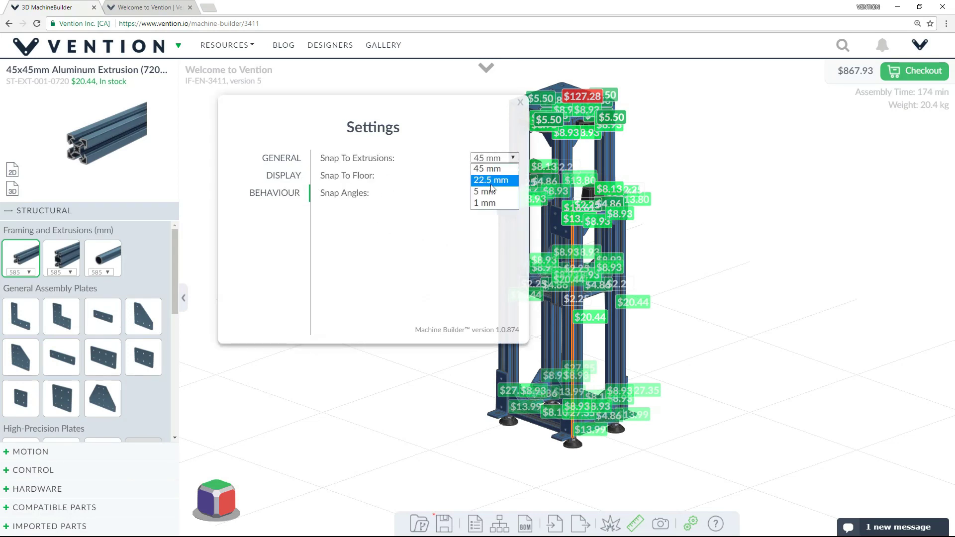
# After glancing at the shortcuts help, send 'yes!' in the support chat.
pyautogui.click(716, 524)
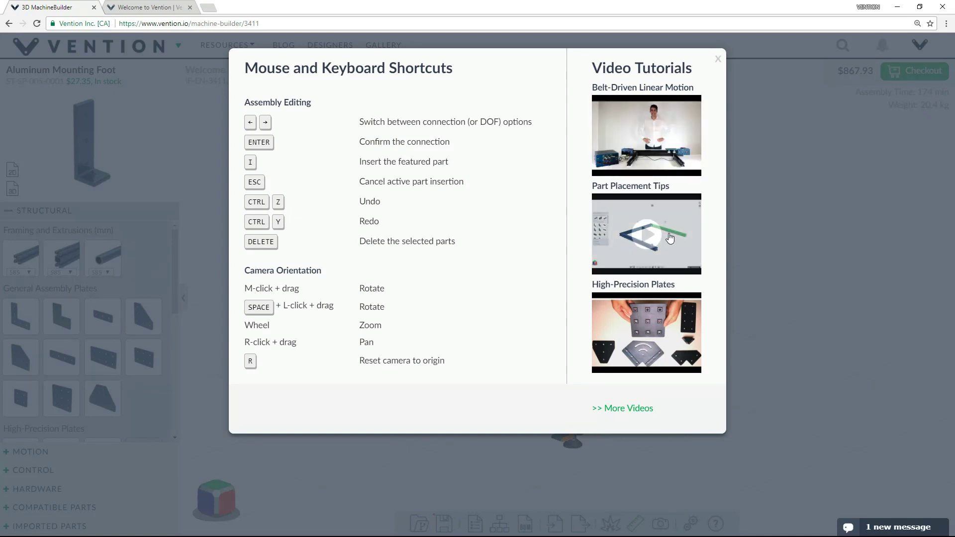
pyautogui.click(718, 61)
pyautogui.click(898, 530)
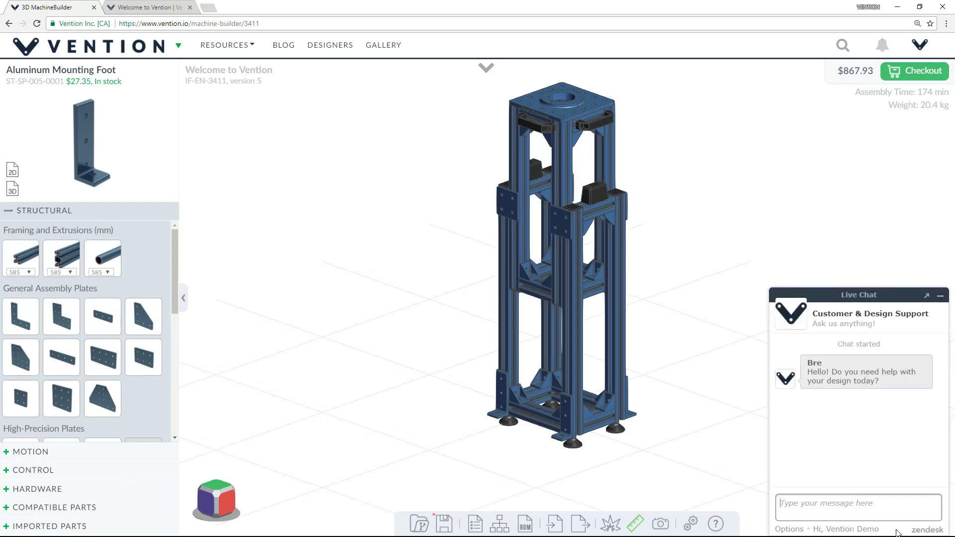
pyautogui.write('yes!')
pyautogui.press('Return')
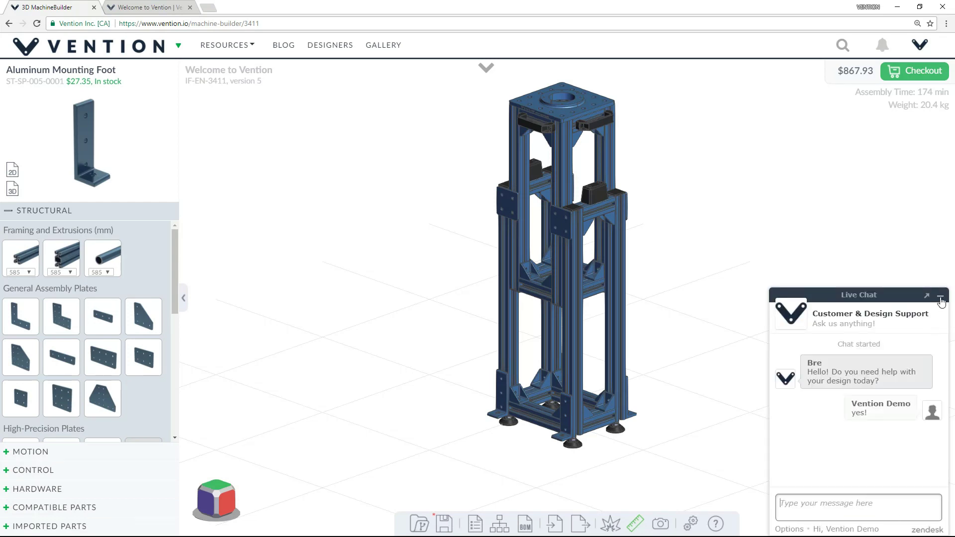
# Minimize the chat and proceed to checkout for the $867.93 tower.
pyautogui.click(940, 297)
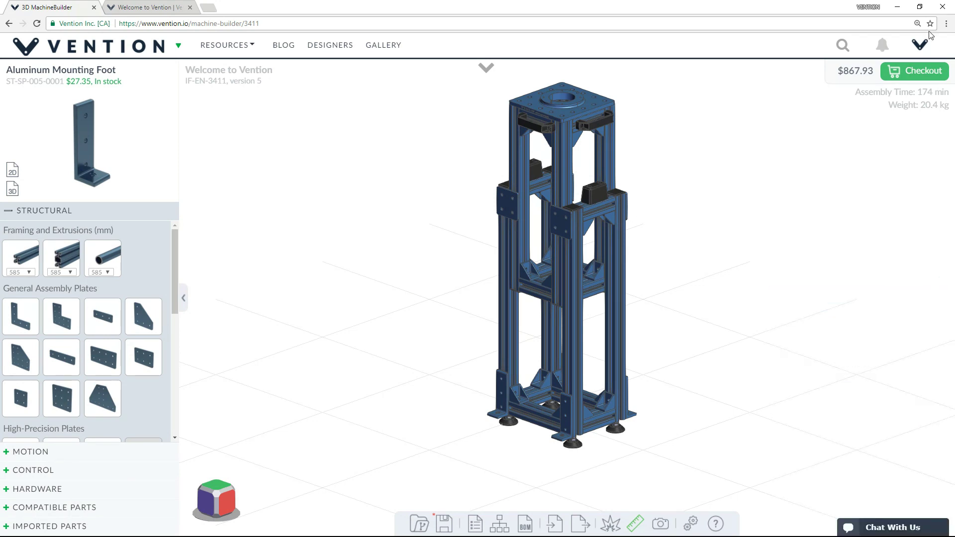
pyautogui.click(920, 45)
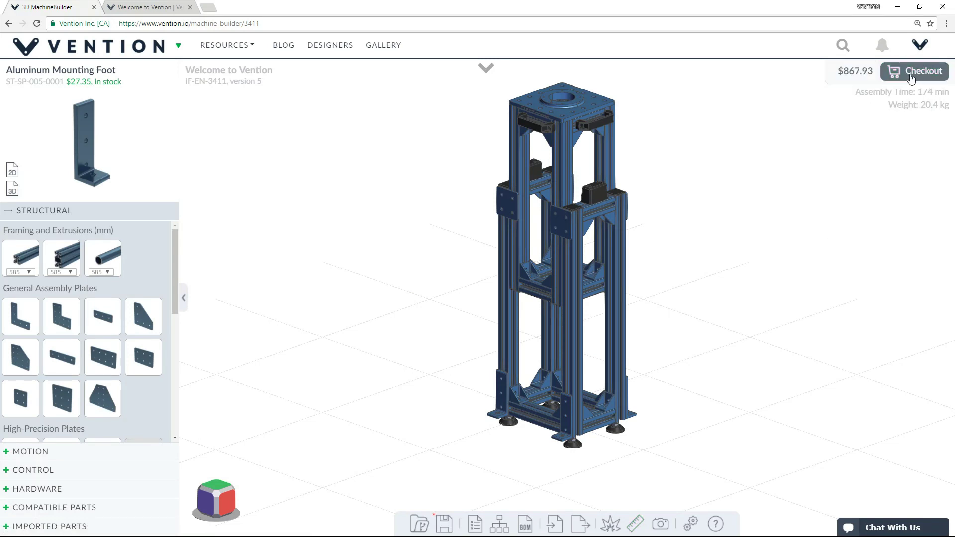
pyautogui.click(911, 73)
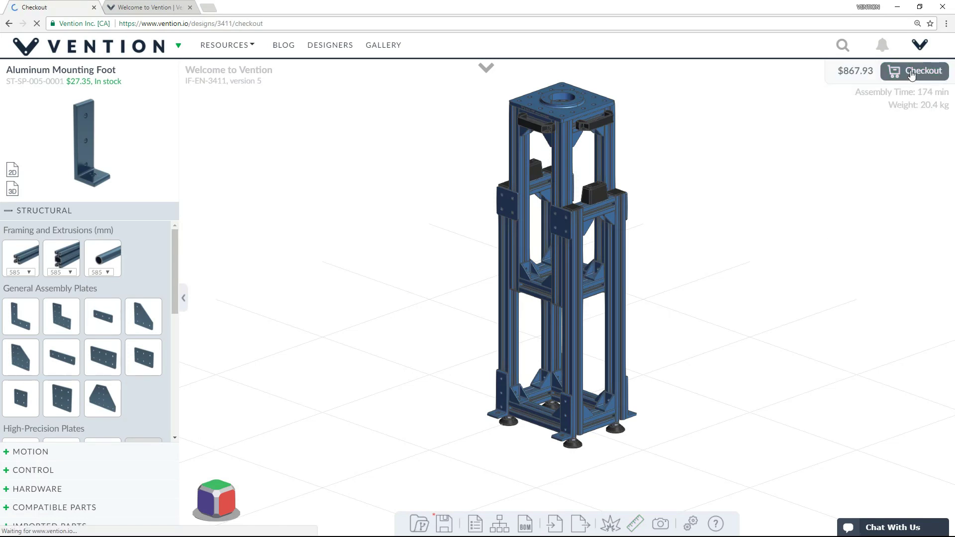